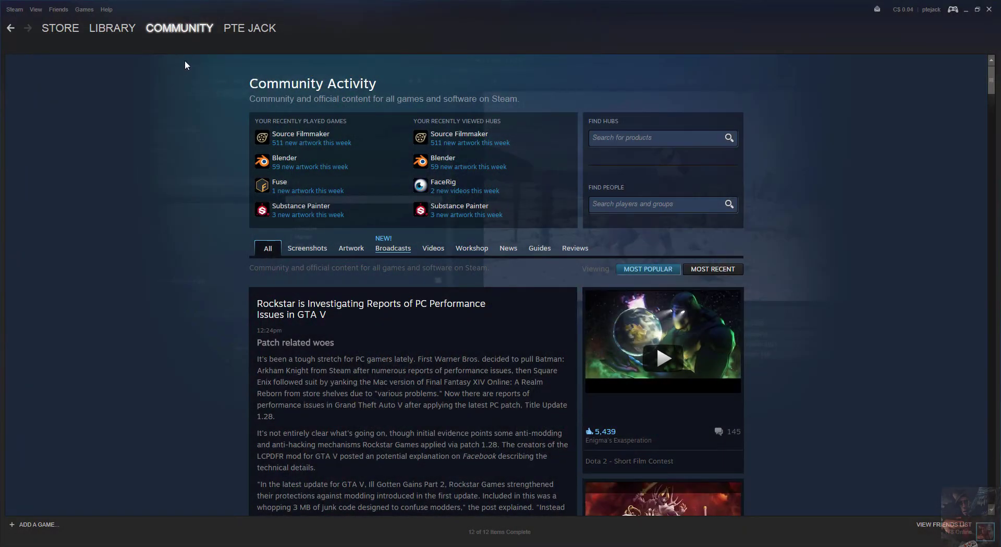
Go to Steam's Community Home page via the COMMUNITY menu and focus the Find People search box.
{"action": "mouse_move", "coordinate": [176, 31]}
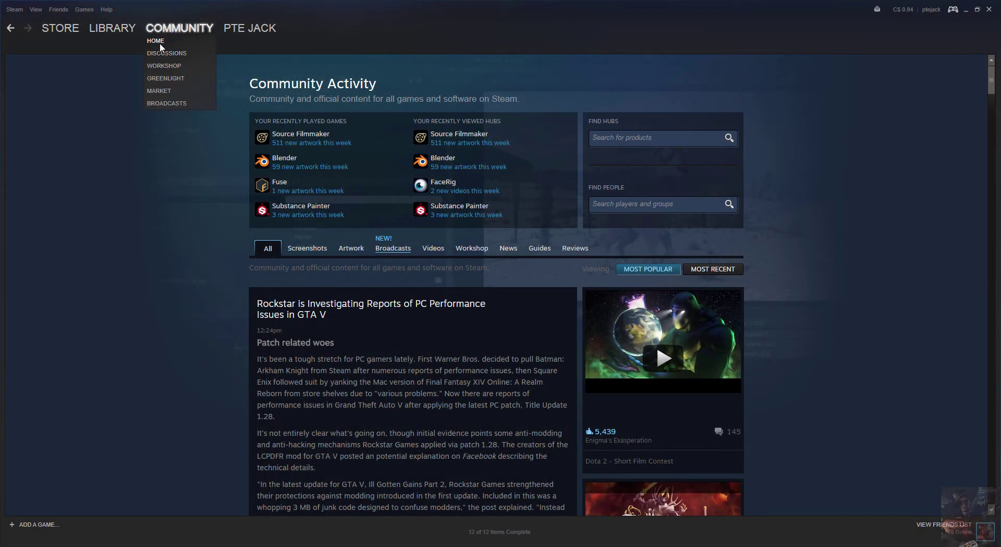
{"action": "left_click", "coordinate": [160, 43]}
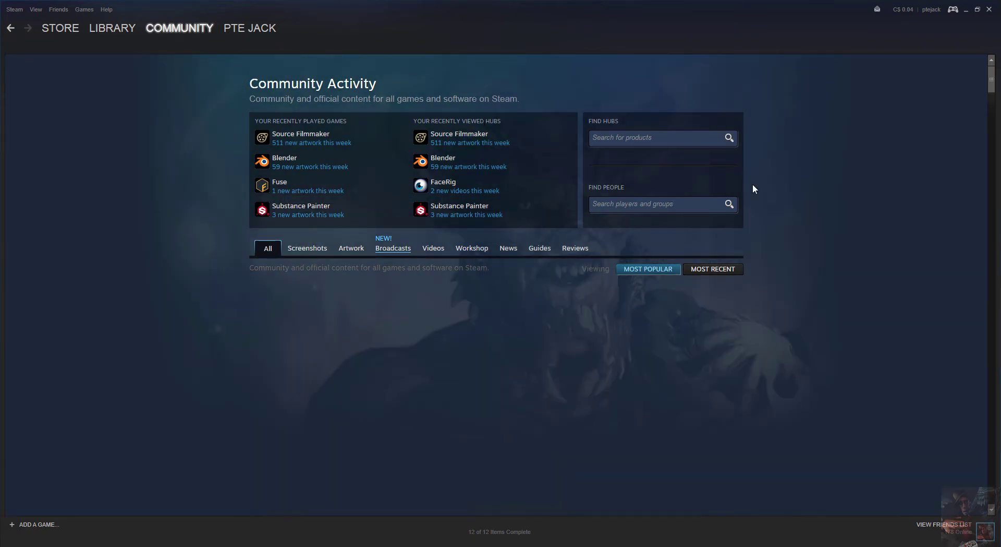
{"action": "left_click", "coordinate": [720, 203]}
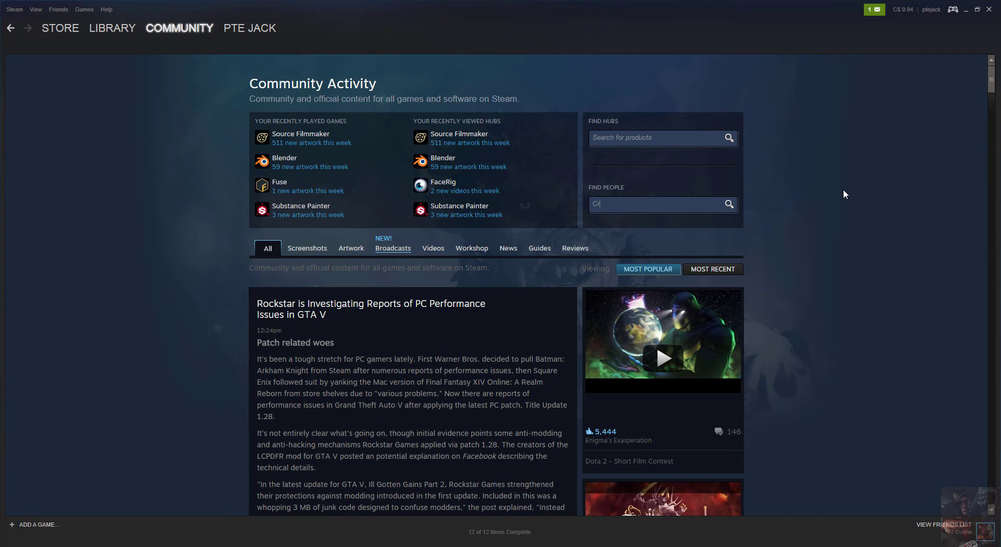
Search the Steam community for 'Crowbar tool' and scroll through the results.
{"action": "type", "text": "owbar tool"}
{"action": "key", "text": "Return"}
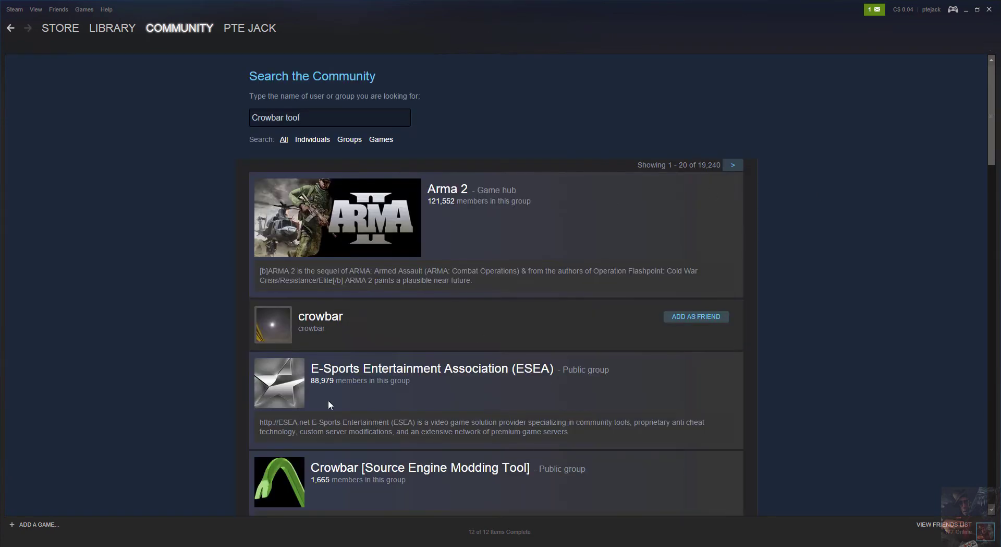
{"action": "scroll", "coordinate": [522, 386], "scroll_direction": "down", "scroll_amount": 2}
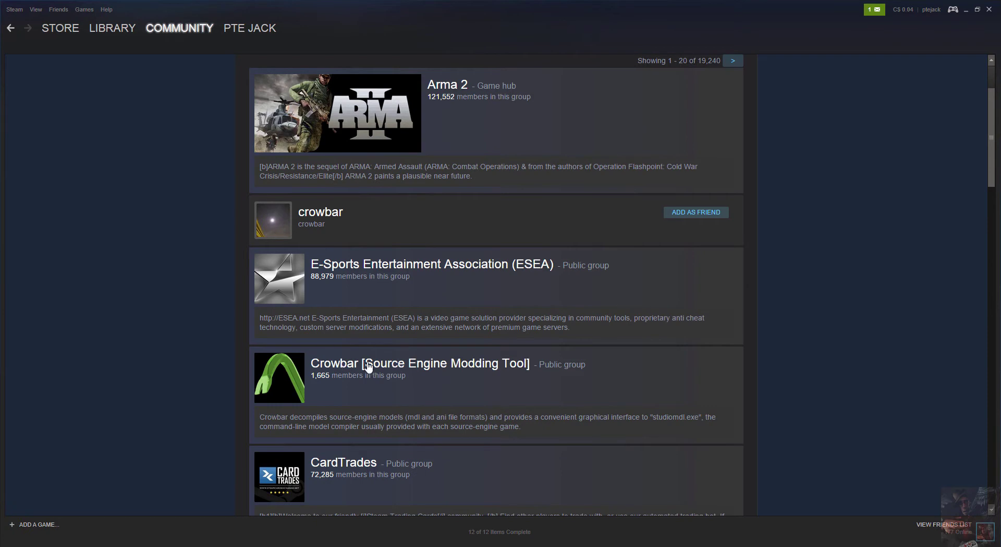
Open the Crowbar [Source Engine Modding Tool] group page and scroll down toward its Download Crowbar link.
{"action": "left_click", "coordinate": [495, 368]}
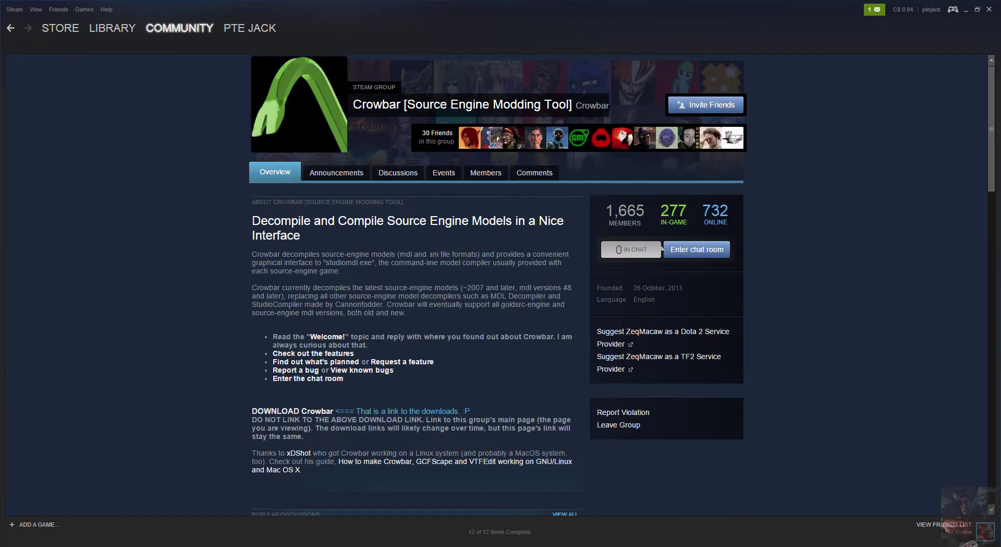
{"action": "scroll", "coordinate": [428, 260], "scroll_direction": "down", "scroll_amount": 2}
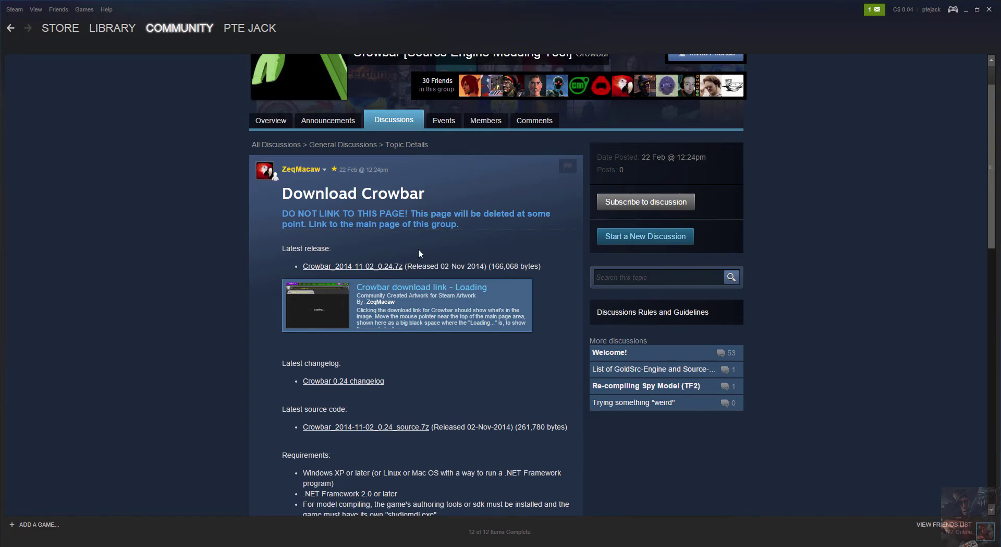
Download Crowbar_2014-11-02_0.24.7z from Google Drive, saving it to the Desktop, then close the browser.
{"action": "left_click", "coordinate": [354, 267]}
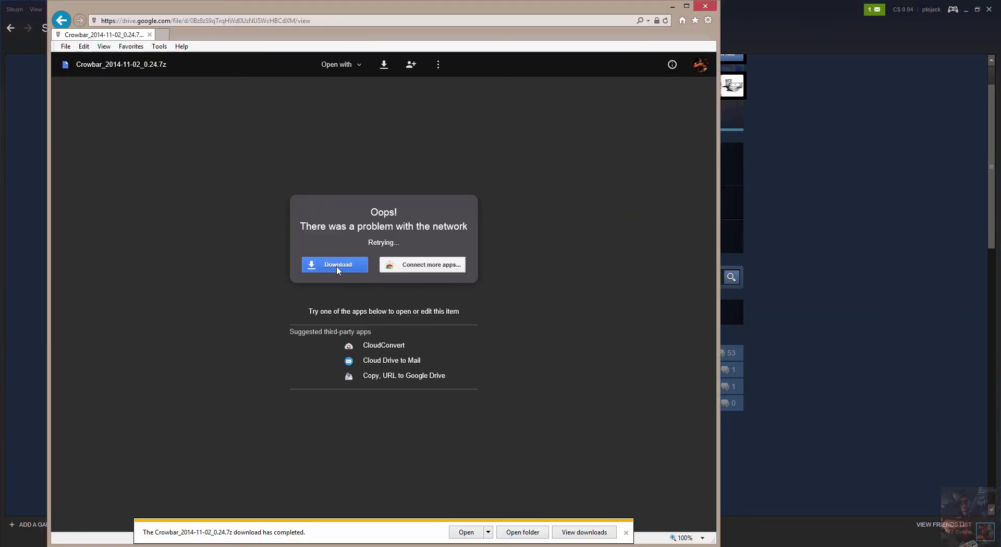
{"action": "left_click", "coordinate": [337, 265]}
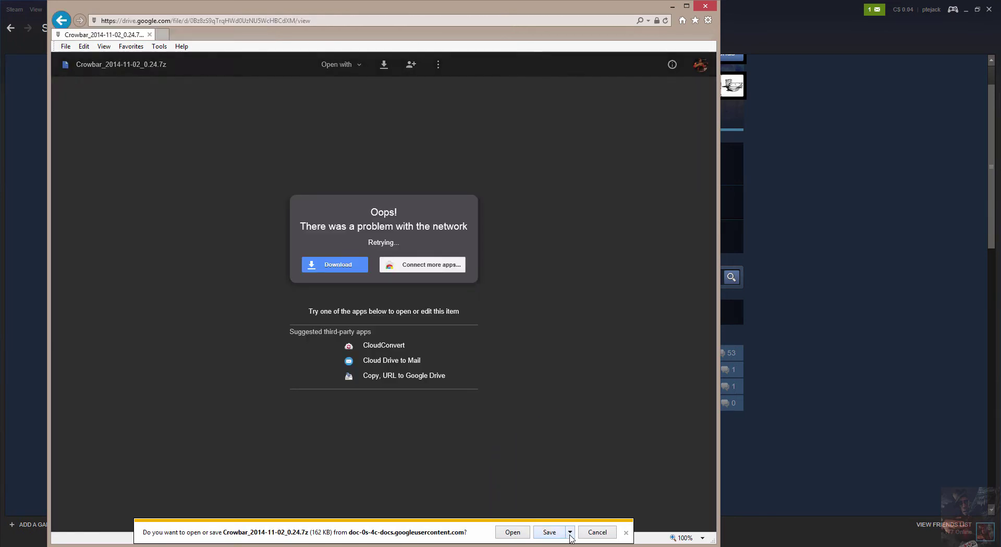
{"action": "left_click", "coordinate": [571, 535]}
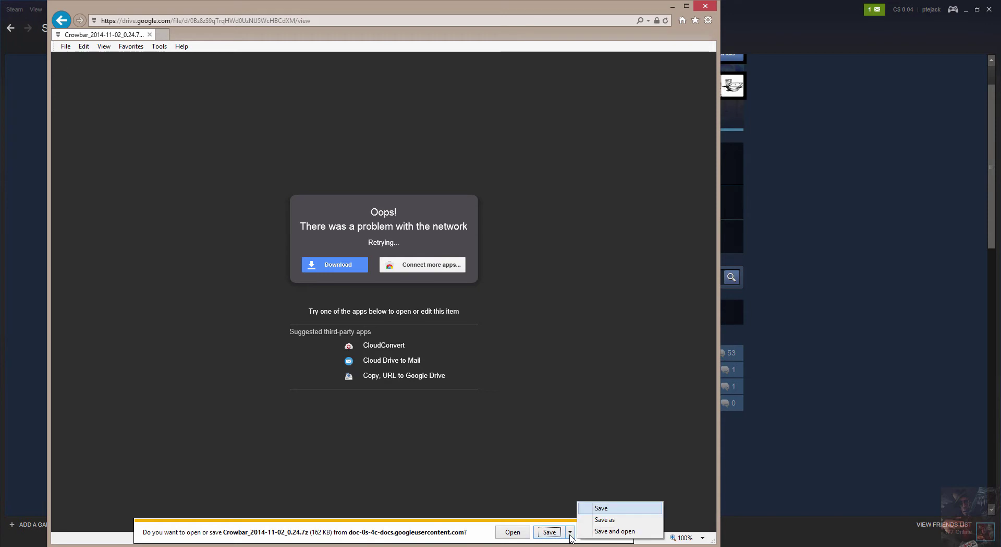
{"action": "left_click", "coordinate": [603, 519]}
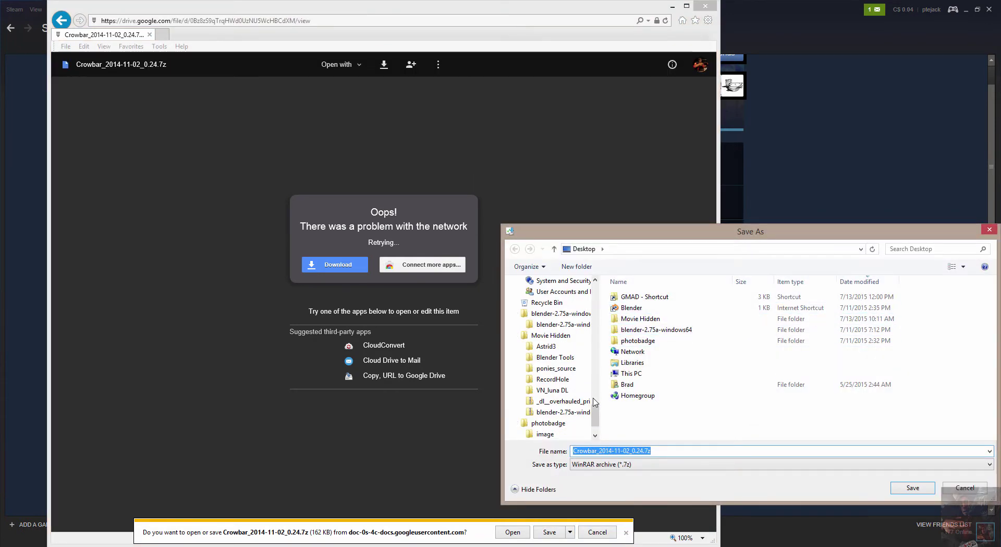
{"action": "left_click_drag", "start_coordinate": [595, 412], "coordinate": [589, 269]}
{"action": "left_click", "coordinate": [542, 296]}
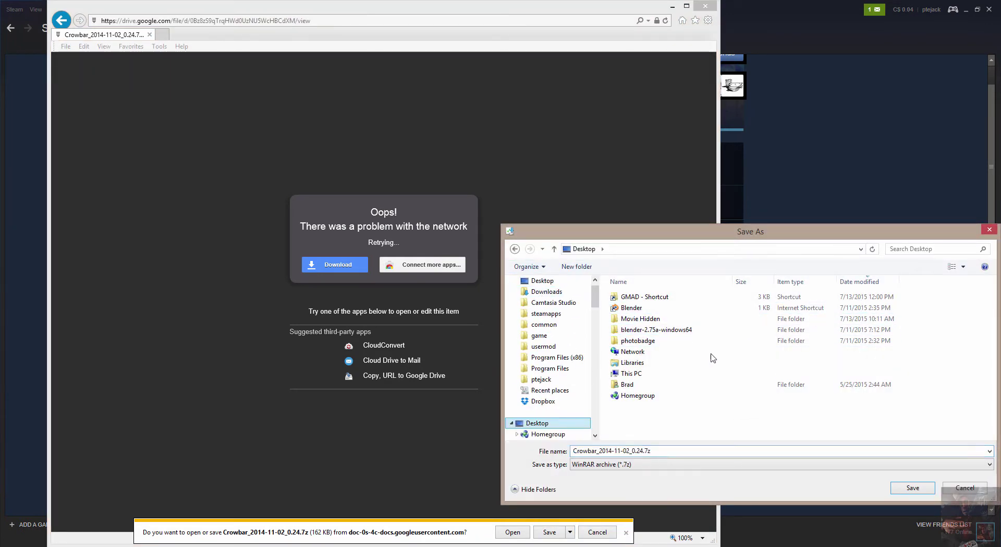
{"action": "left_click", "coordinate": [913, 487]}
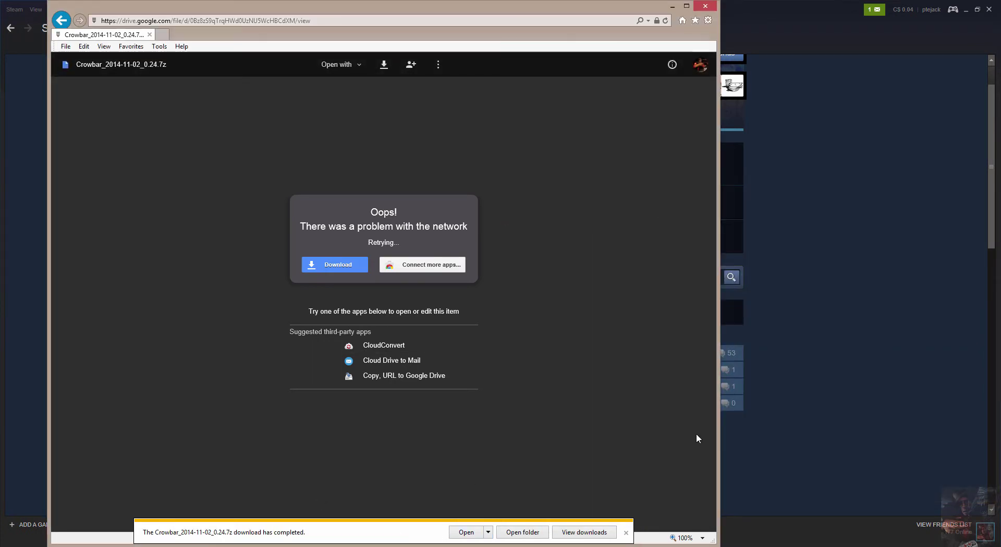
{"action": "left_click", "coordinate": [706, 7]}
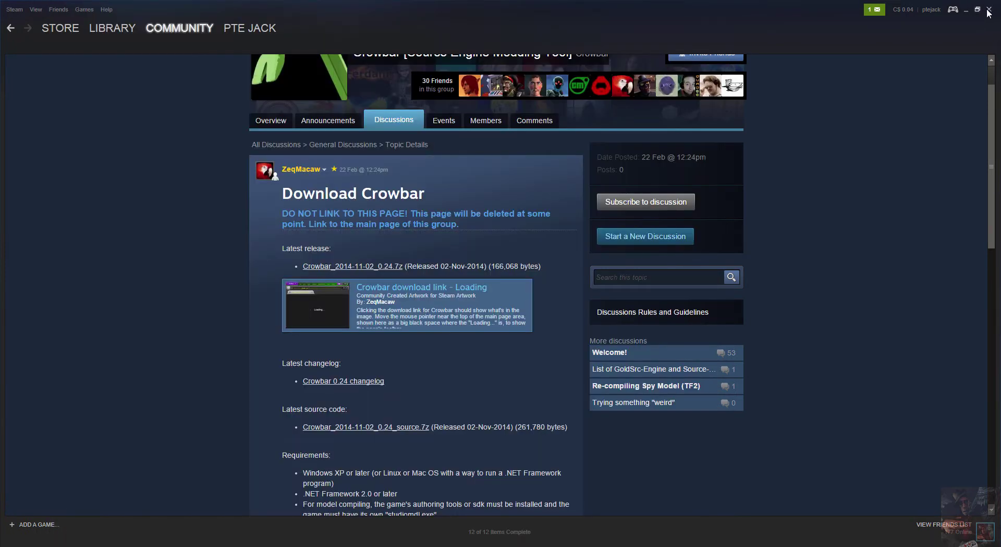
Close Steam and move the Crowbar archive icon toward the centre of the desktop.
{"action": "left_click", "coordinate": [990, 9]}
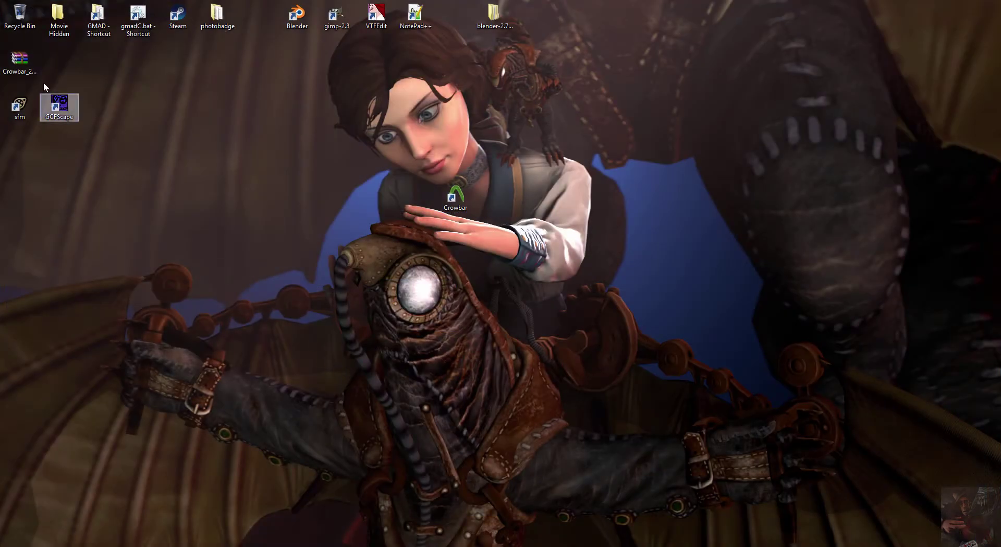
{"action": "left_click_drag", "start_coordinate": [320, 99], "coordinate": [344, 157]}
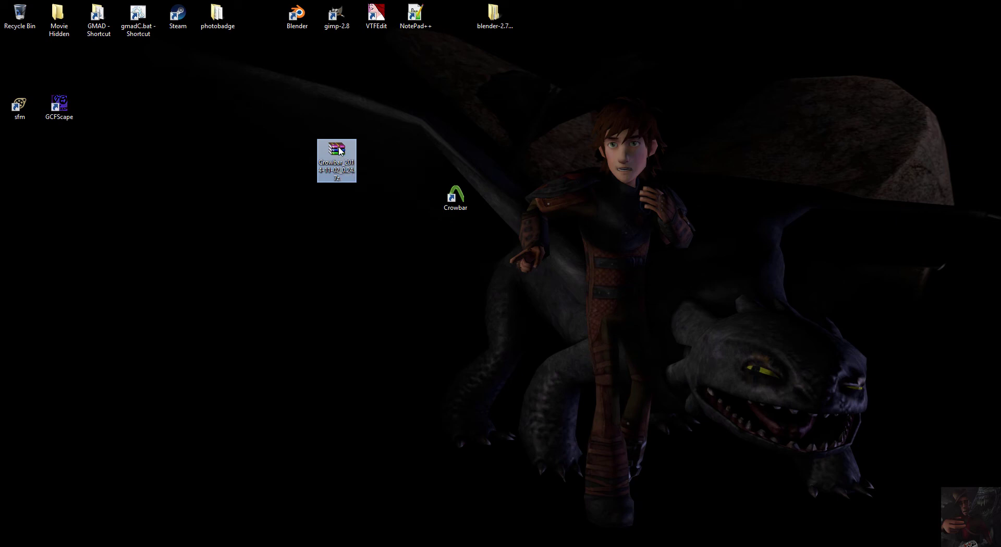
Extract the archive into a Crowbar_2014-11-02_0.24 folder and move that folder to the upper right.
{"action": "left_click_drag", "start_coordinate": [340, 150], "coordinate": [564, 122]}
{"action": "right_click_drag", "start_coordinate": [564, 122], "coordinate": [564, 121]}
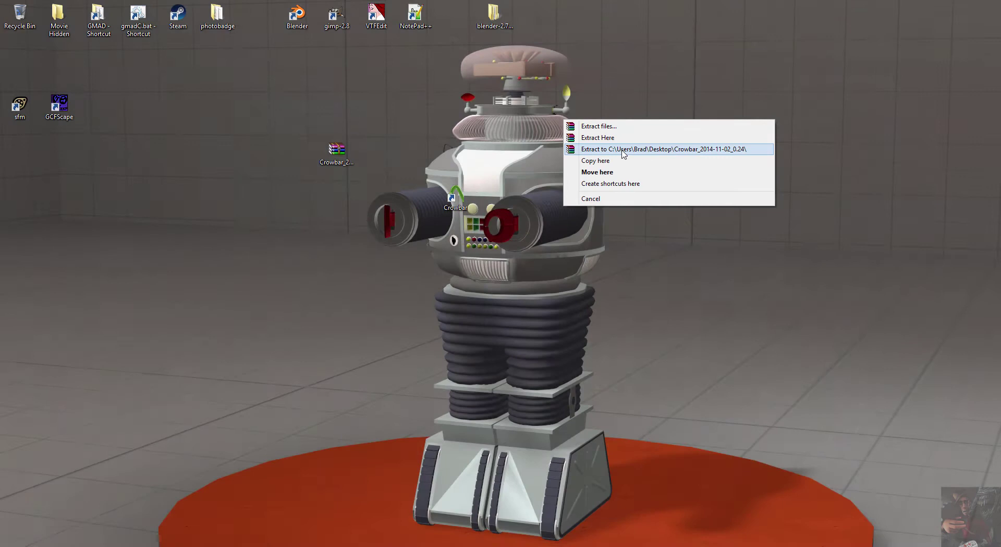
{"action": "left_click", "coordinate": [622, 149]}
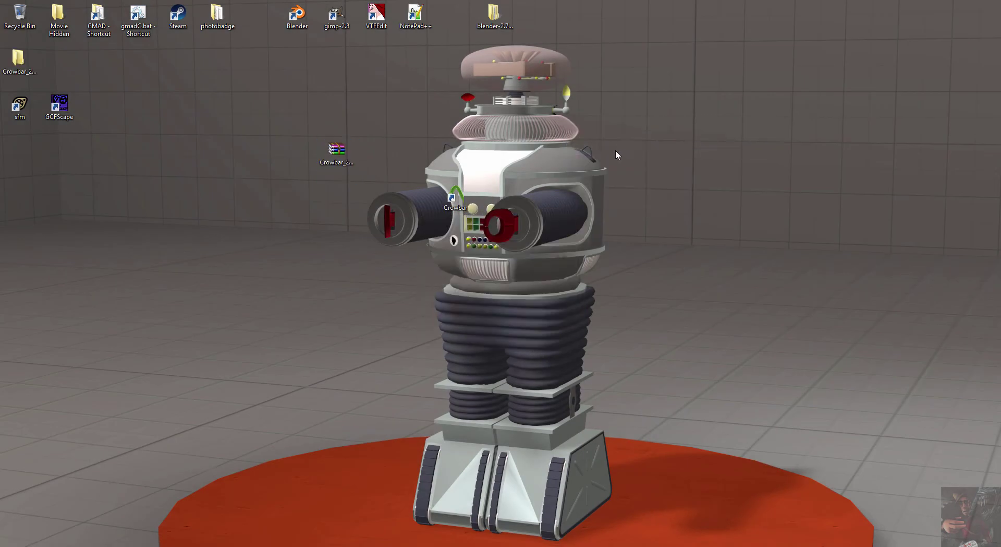
{"action": "left_click_drag", "start_coordinate": [12, 58], "coordinate": [608, 109]}
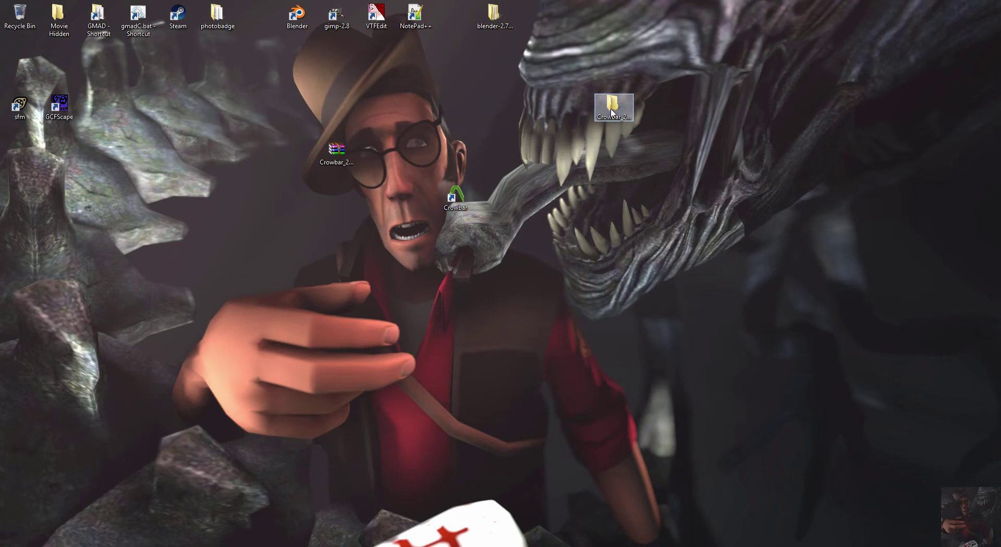
Open the Crowbar_2014-11-02_0.24 folder and launch Crowbar.exe, allowing it to run past the Security Warning.
{"action": "double_click", "coordinate": [613, 112]}
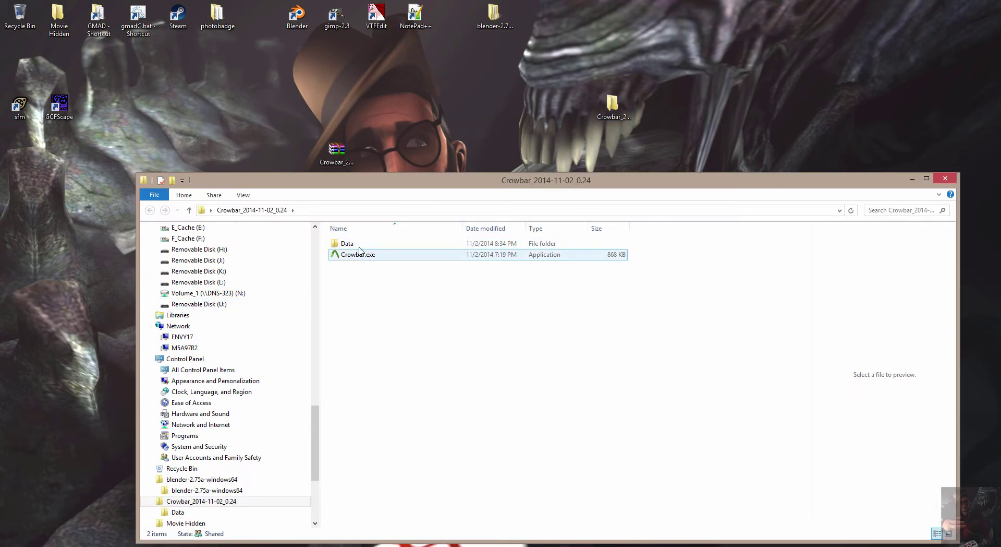
{"action": "mouse_move", "coordinate": [363, 248]}
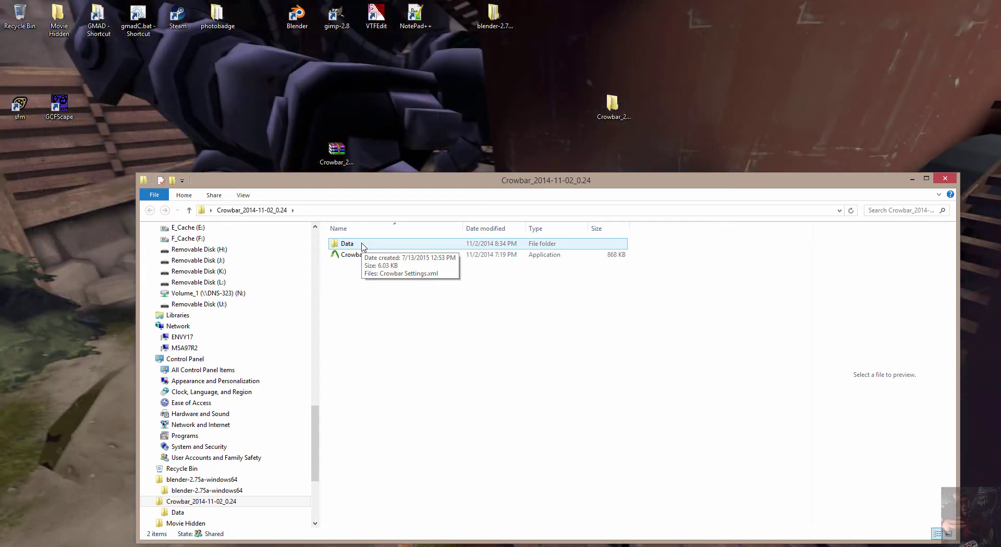
{"action": "left_click", "coordinate": [365, 256]}
{"action": "left_click_drag", "start_coordinate": [356, 240], "coordinate": [260, 108]}
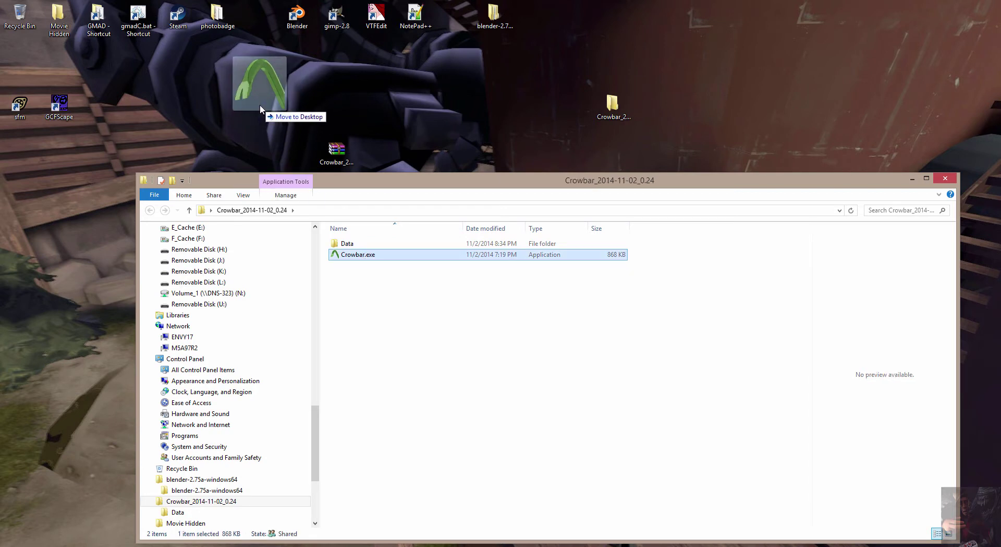
{"action": "right_click_drag", "start_coordinate": [261, 108], "coordinate": [379, 325]}
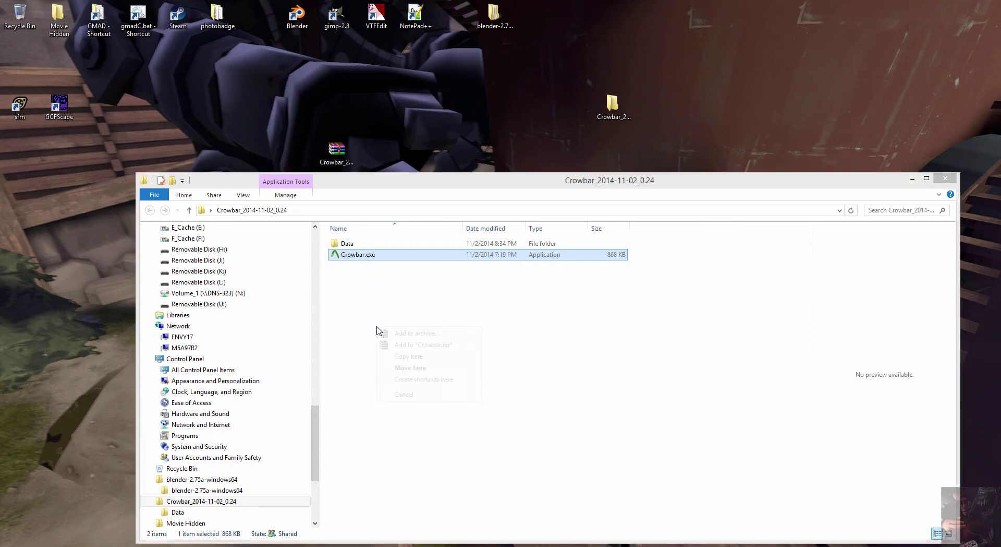
{"action": "left_click", "coordinate": [356, 257]}
{"action": "double_click", "coordinate": [356, 257]}
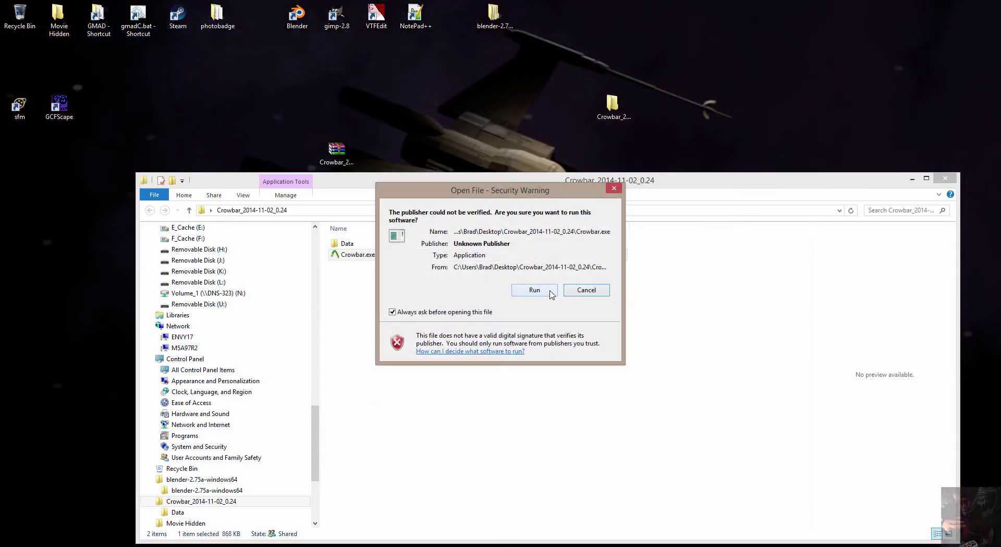
{"action": "left_click", "coordinate": [535, 290]}
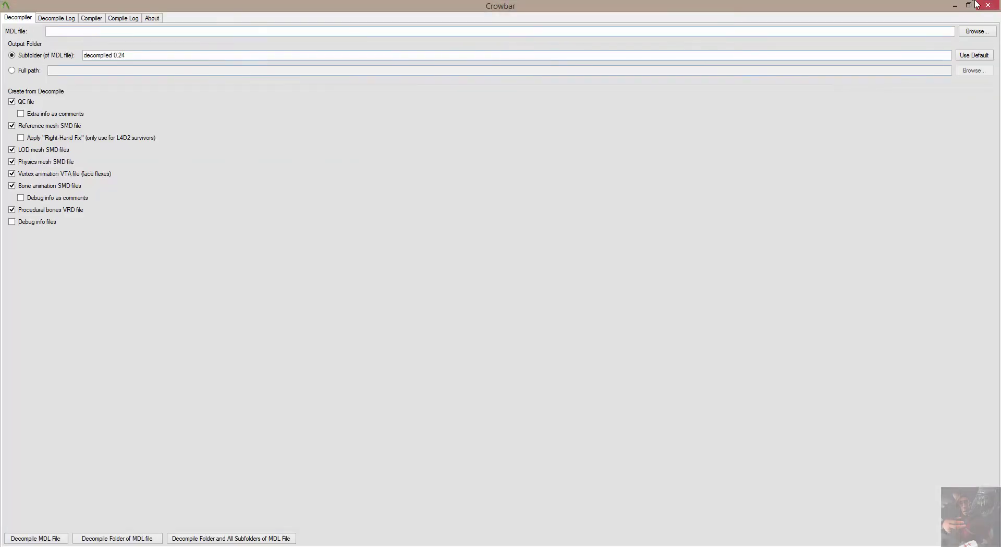
Close the Crowbar folder window, centre Crowbar, and view the Compiler tab before returning to Decompiler.
{"action": "left_click_drag", "start_coordinate": [839, 7], "coordinate": [257, 27]}
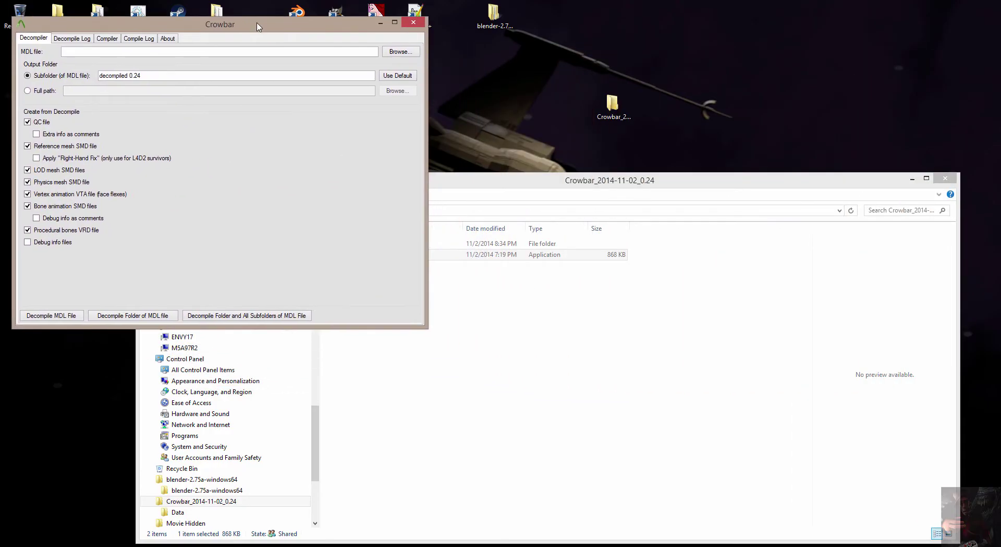
{"action": "left_click", "coordinate": [945, 177]}
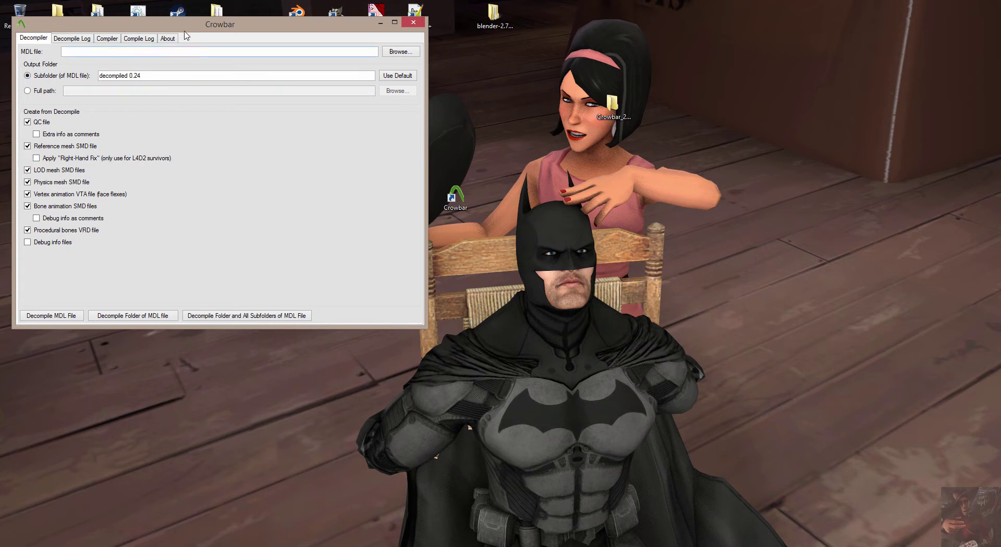
{"action": "left_click_drag", "start_coordinate": [190, 26], "coordinate": [455, 112]}
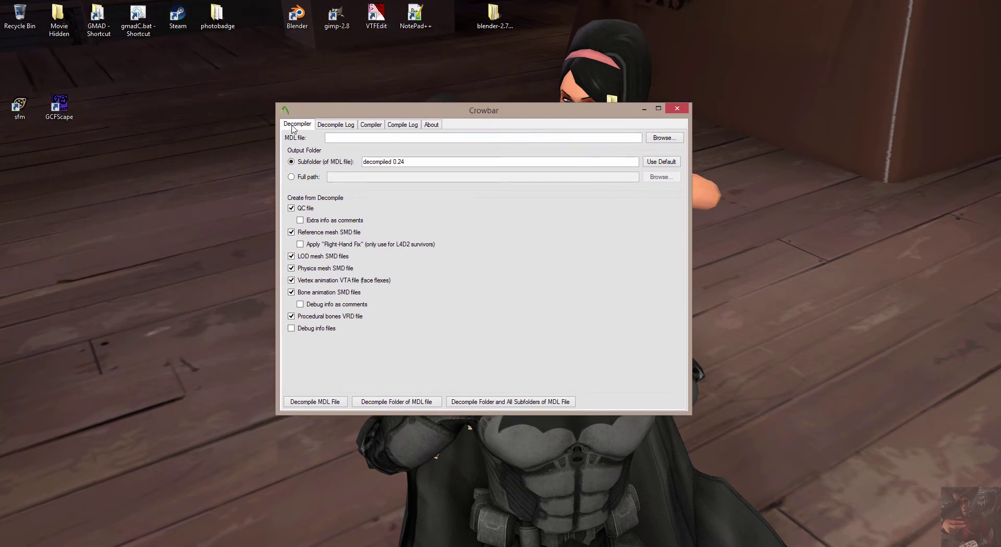
{"action": "left_click", "coordinate": [370, 124]}
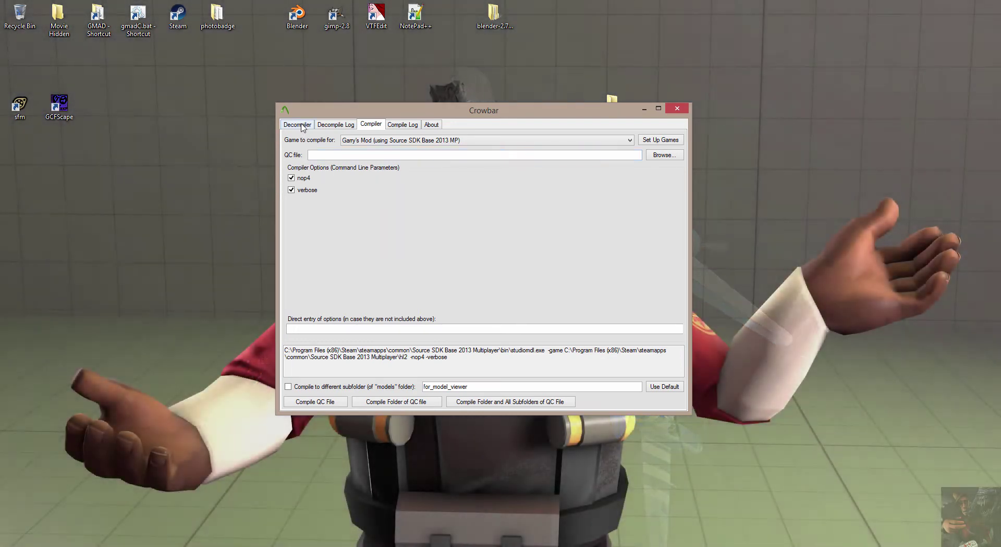
{"action": "left_click", "coordinate": [299, 124]}
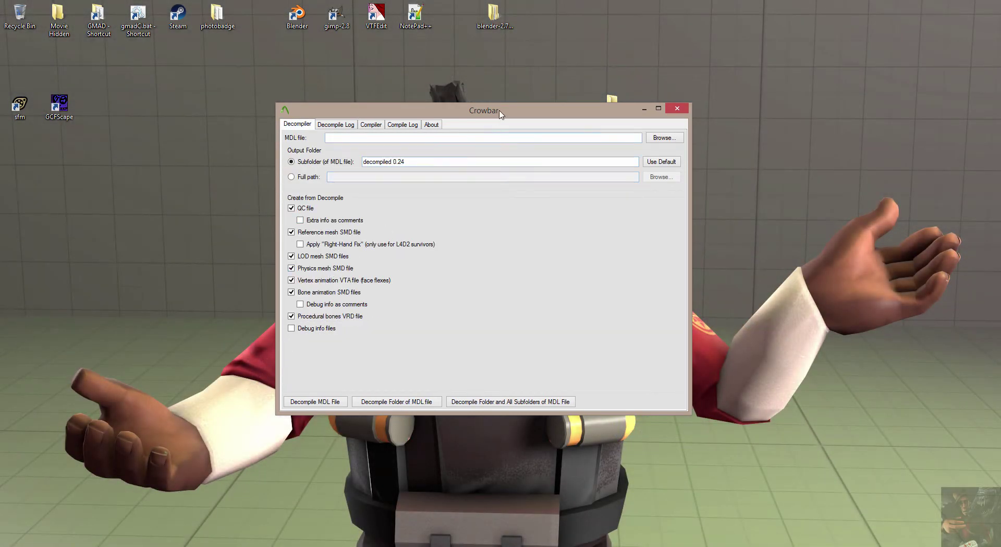
Drag the Crowbar window by its title bar up and to the left.
{"action": "left_click_drag", "start_coordinate": [499, 114], "coordinate": [378, 71]}
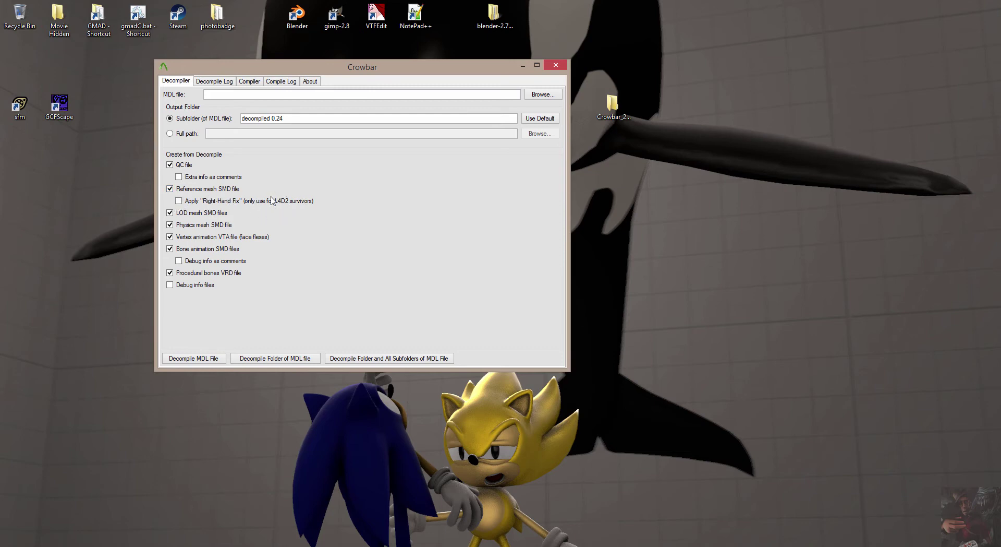
Leave Apply Right-Hand Fix off and enable Extra info as comments, Debug info as comments, and Debug info files.
{"action": "left_click", "coordinate": [179, 201]}
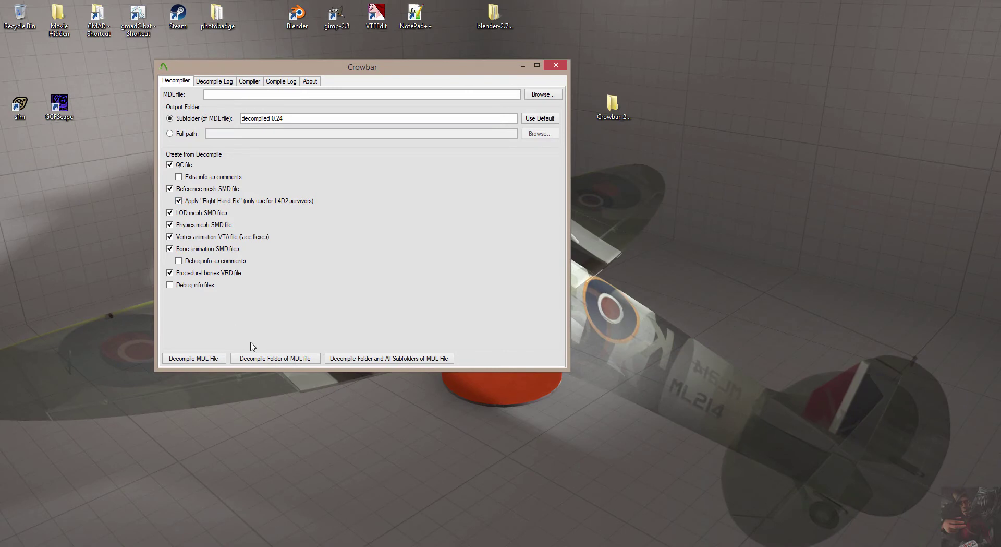
{"action": "left_click", "coordinate": [179, 201]}
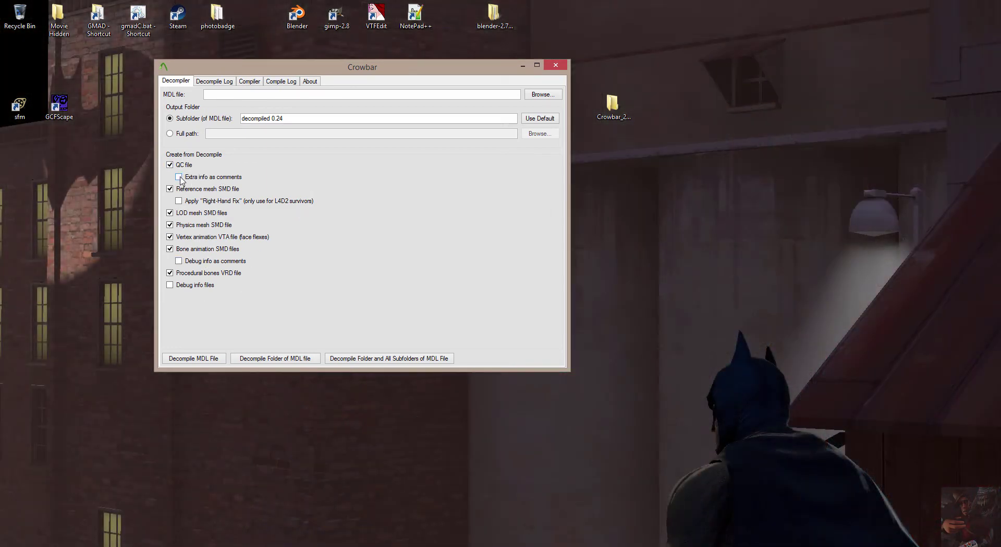
{"action": "left_click", "coordinate": [179, 177]}
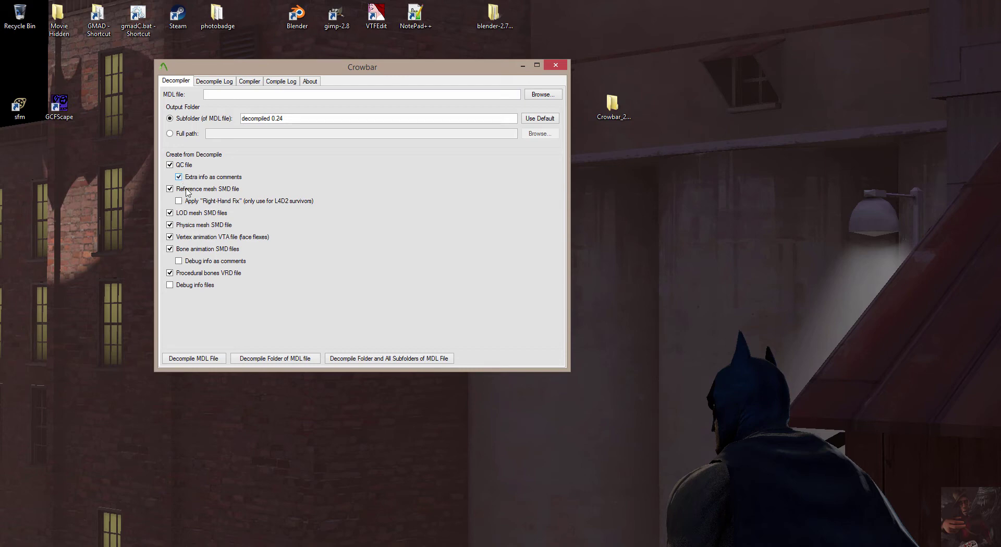
{"action": "left_click", "coordinate": [179, 261]}
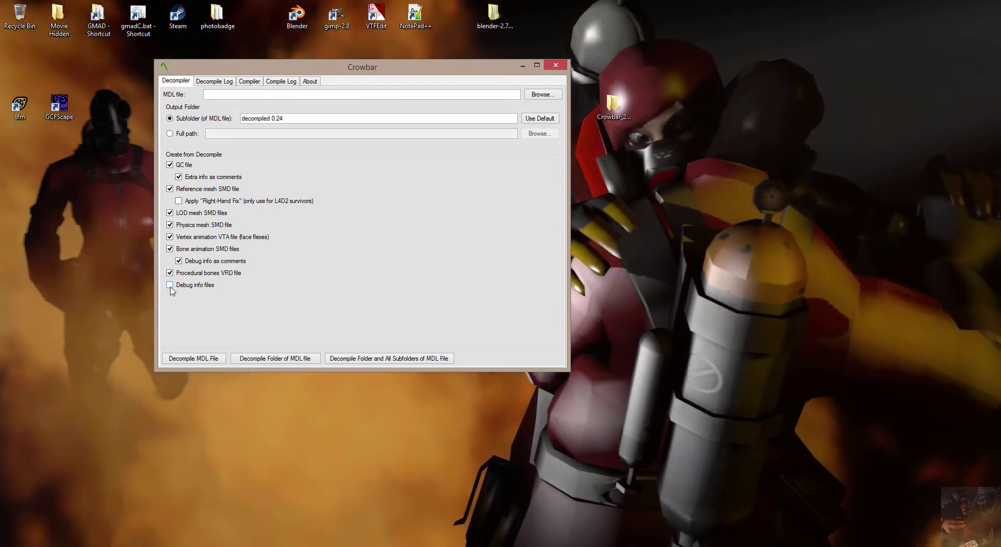
{"action": "left_click", "coordinate": [170, 285]}
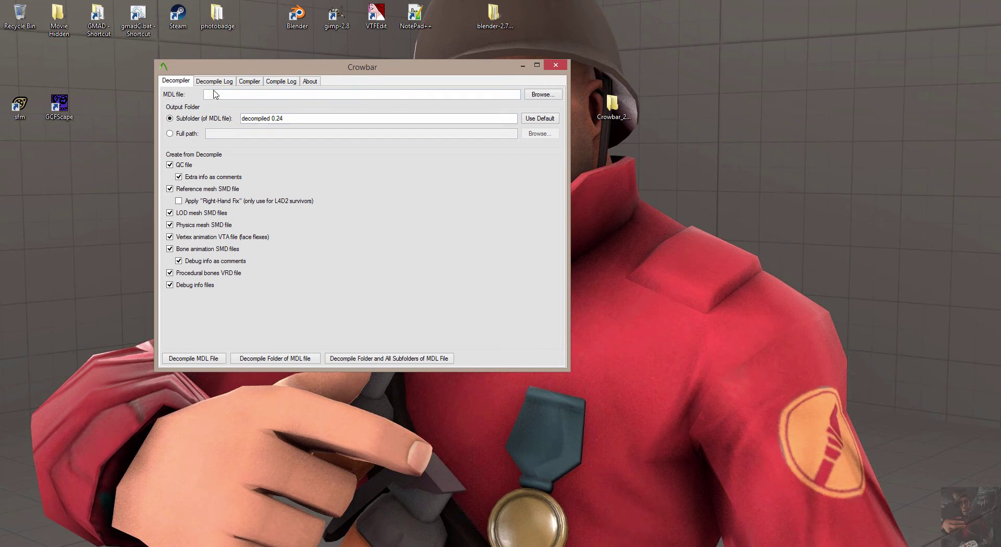
Browse for the MDL file and navigate to game\tf\models\player\items\all_class.
{"action": "left_click", "coordinate": [554, 95]}
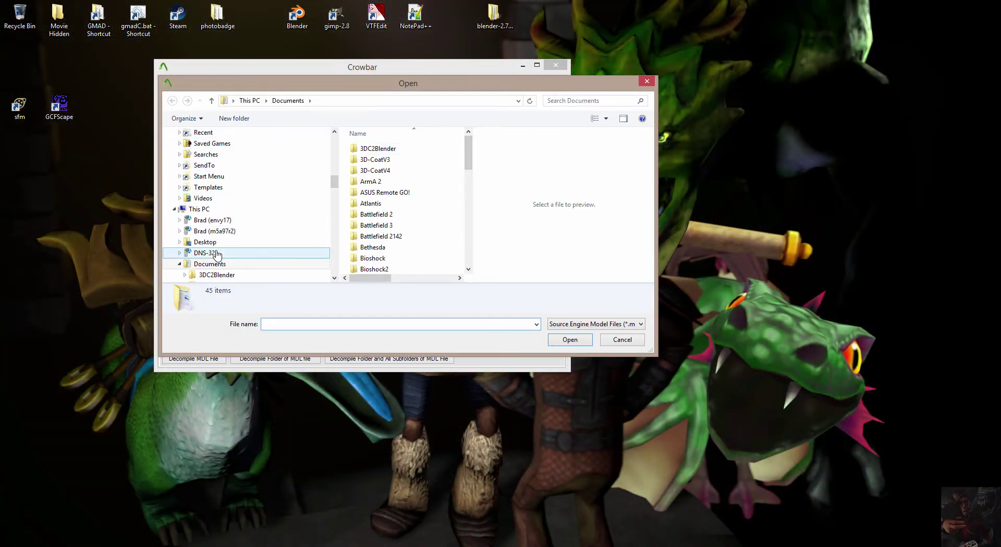
{"action": "left_click_drag", "start_coordinate": [334, 183], "coordinate": [334, 138]}
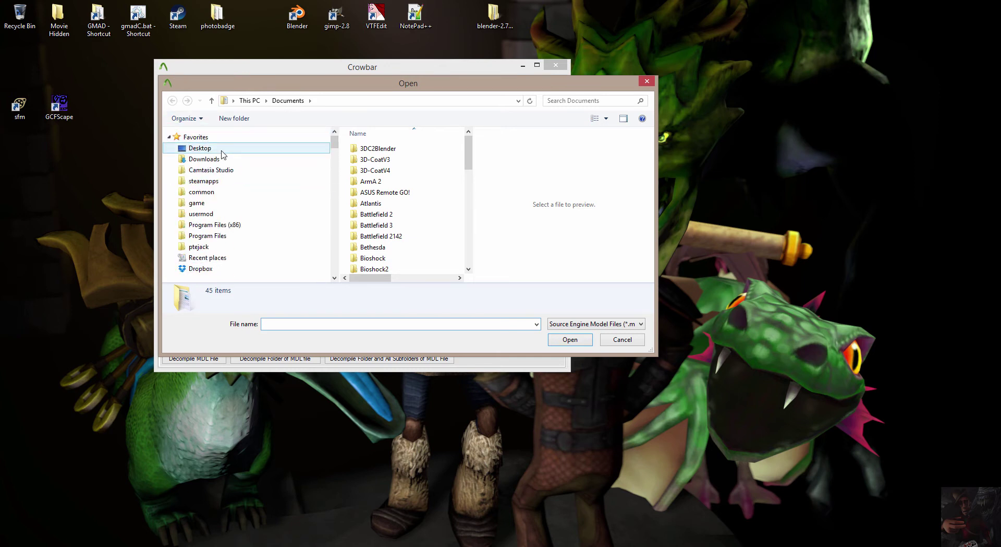
{"action": "left_click", "coordinate": [209, 203]}
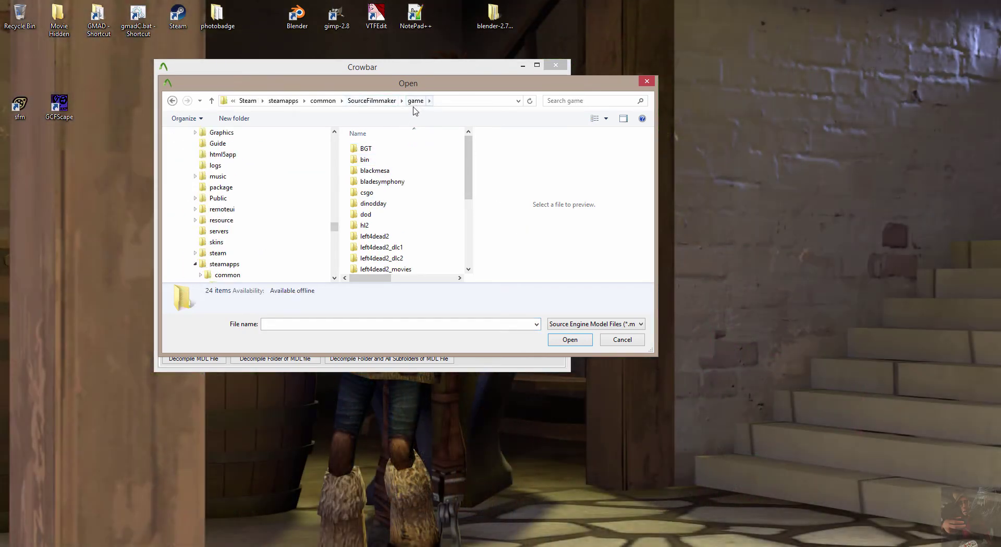
{"action": "left_click_drag", "start_coordinate": [469, 173], "coordinate": [472, 239]}
{"action": "double_click", "coordinate": [371, 236]}
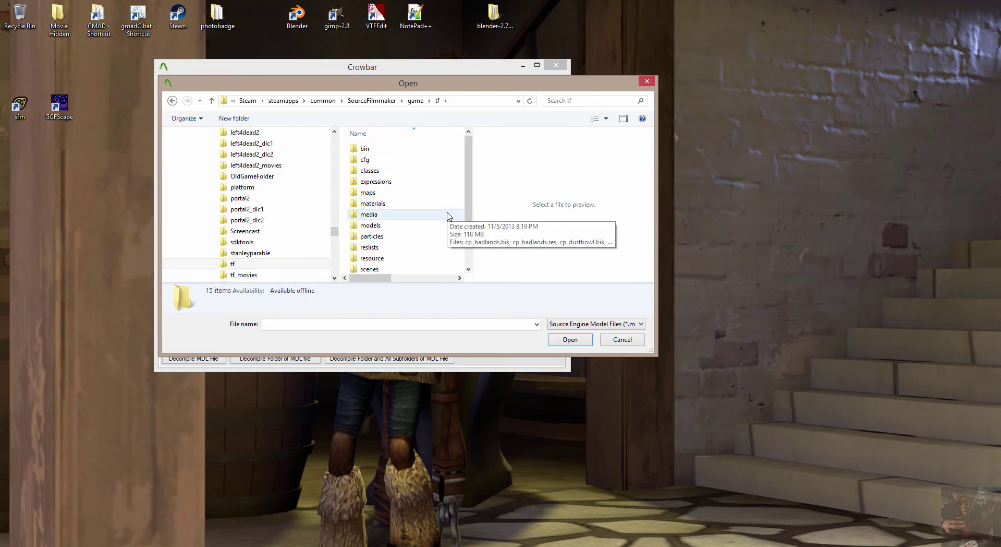
{"action": "double_click", "coordinate": [371, 225]}
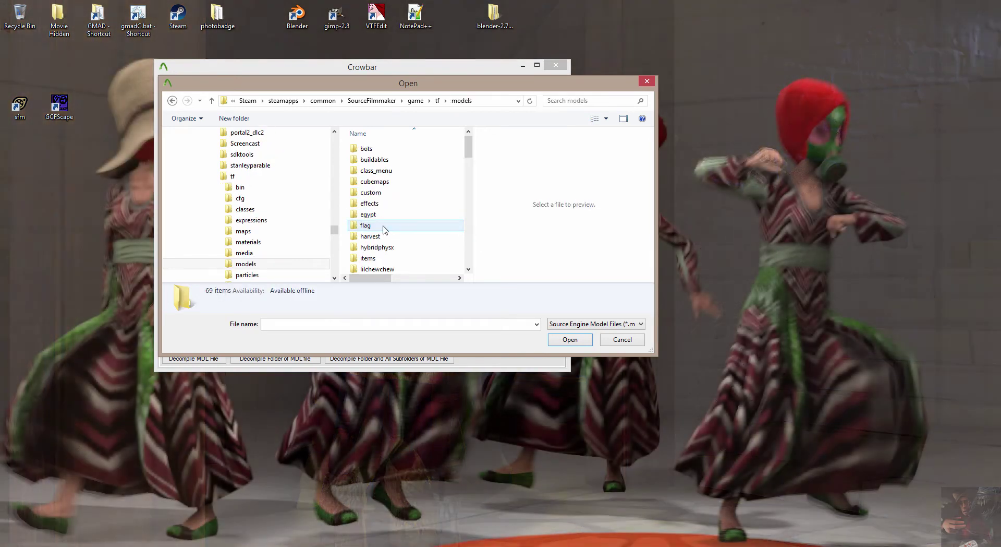
{"action": "left_click_drag", "start_coordinate": [468, 153], "coordinate": [468, 177]}
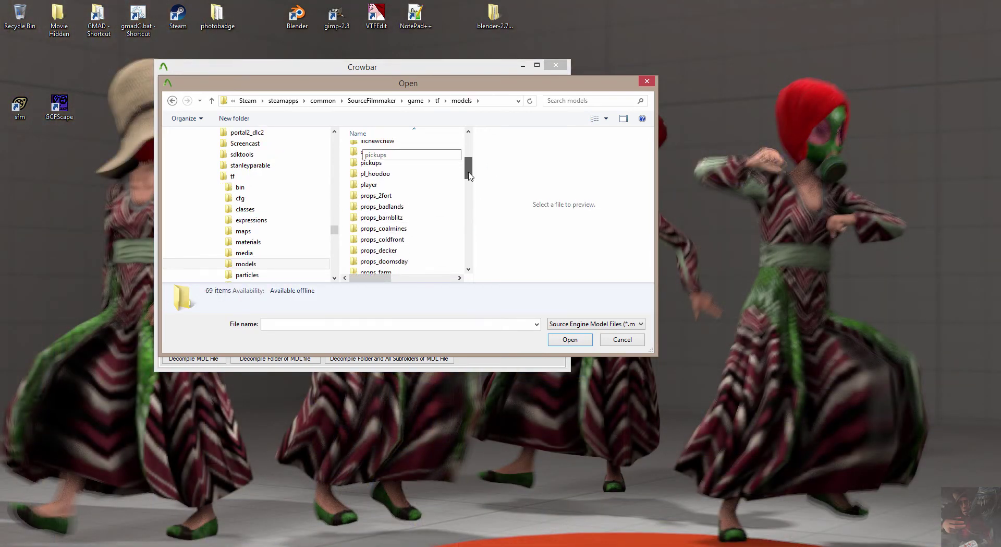
{"action": "double_click", "coordinate": [385, 165]}
{"action": "left_click", "coordinate": [374, 172]}
{"action": "double_click", "coordinate": [373, 172]}
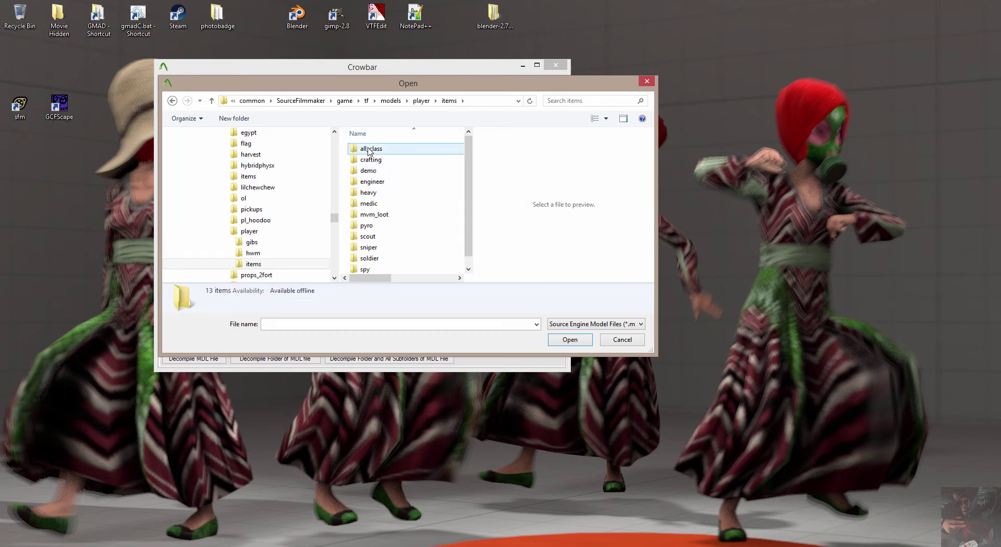
{"action": "double_click", "coordinate": [369, 150]}
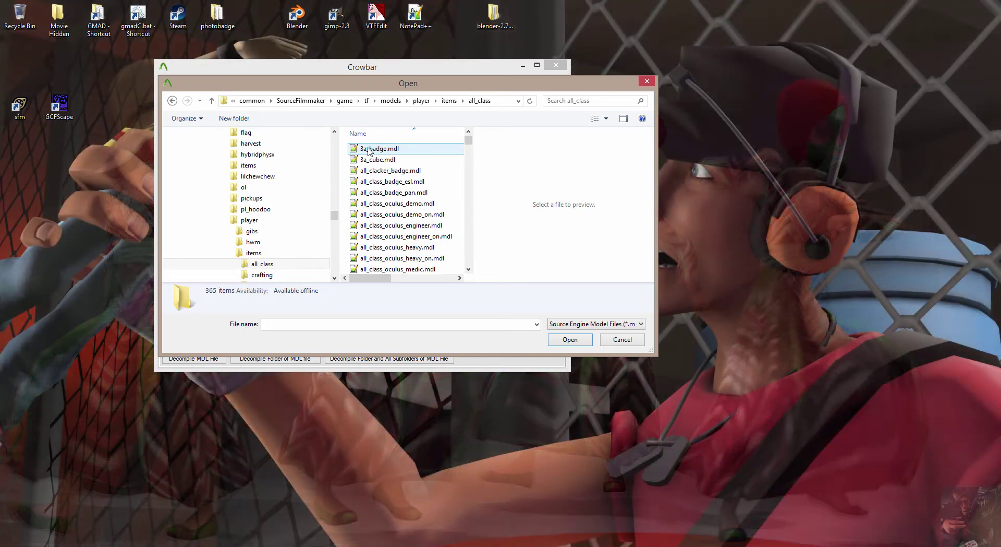
Pick photo_badge.mdl from the all_class list and load it as the MDL file.
{"action": "left_click", "coordinate": [400, 148]}
{"action": "key", "text": "p"}
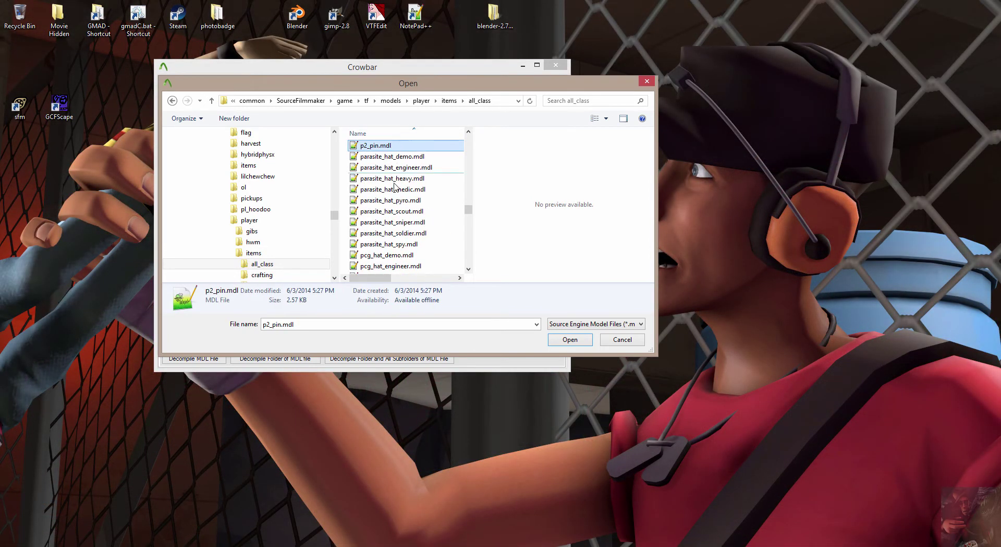
{"action": "scroll", "coordinate": [393, 191], "scroll_direction": "down", "scroll_amount": 4}
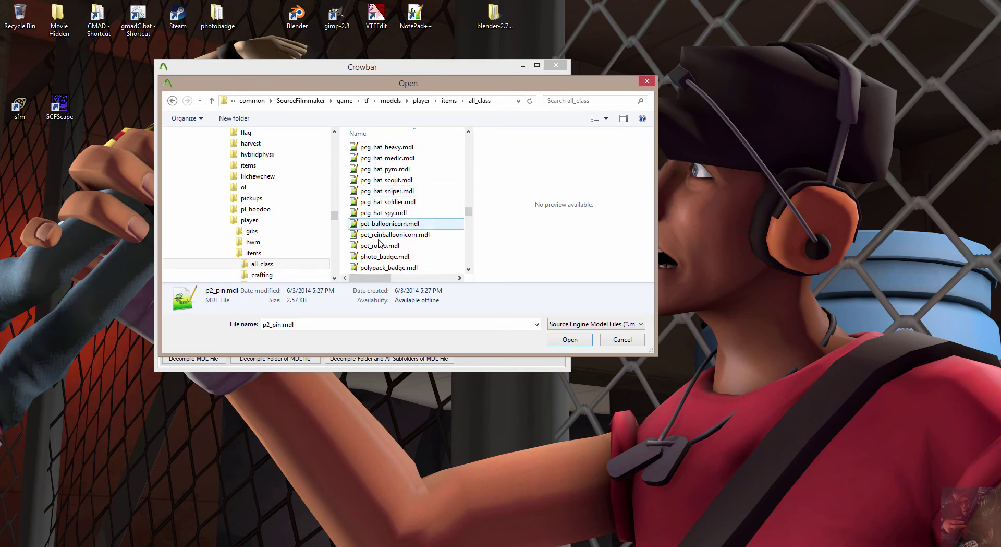
{"action": "left_click", "coordinate": [386, 256]}
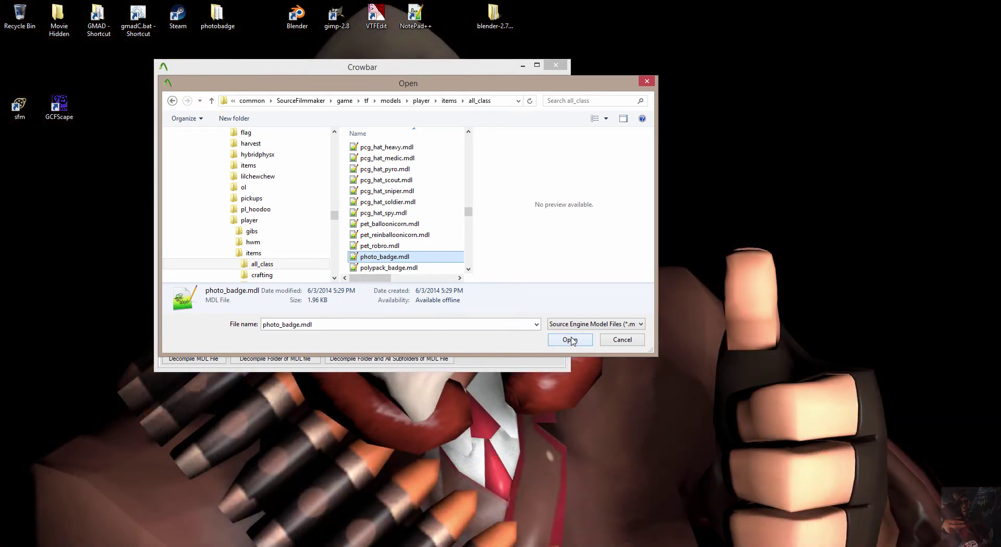
{"action": "left_click", "coordinate": [570, 339]}
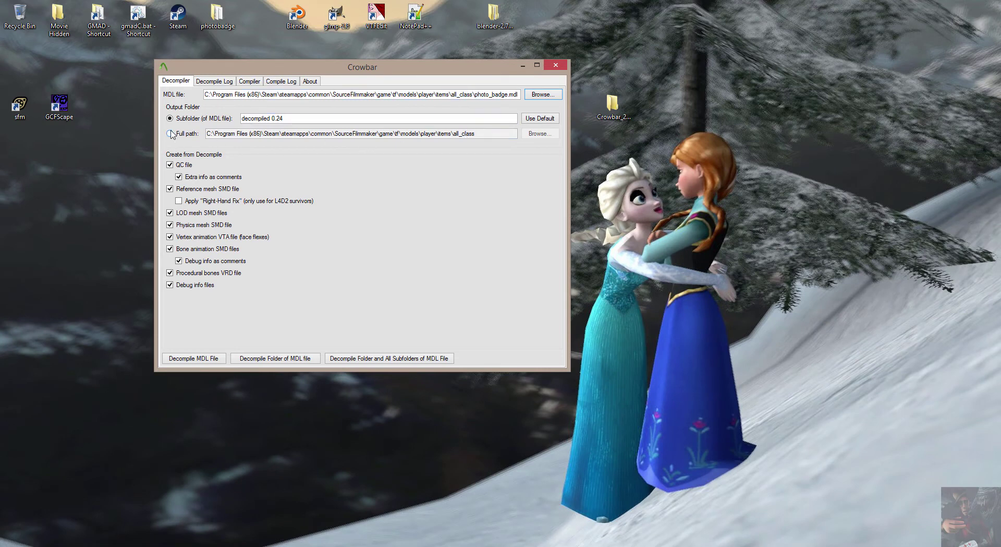
Switch the decompile output to Full path and browse to the Desktop.
{"action": "left_click", "coordinate": [170, 134]}
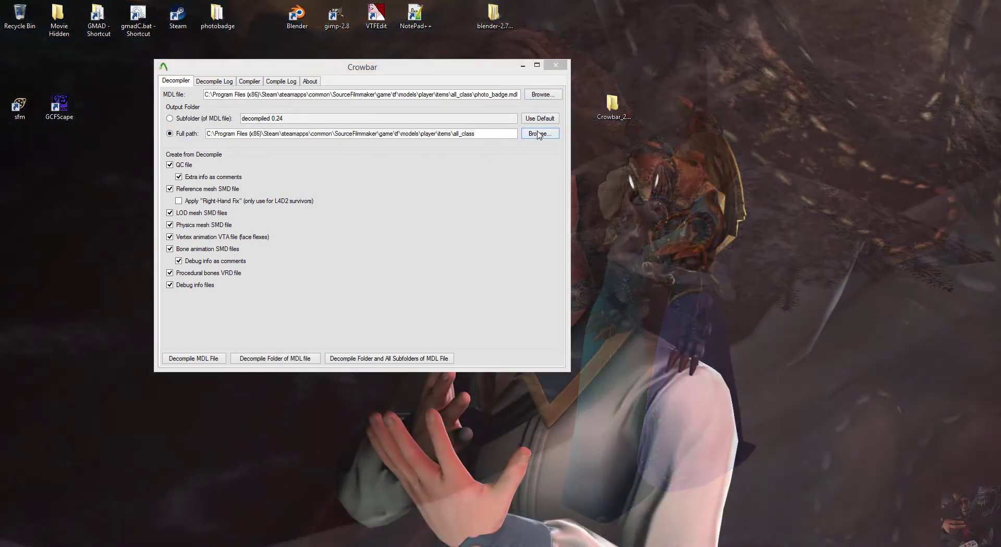
{"action": "left_click", "coordinate": [539, 134]}
{"action": "left_click_drag", "start_coordinate": [338, 210], "coordinate": [336, 133]}
{"action": "scroll", "coordinate": [204, 153], "scroll_direction": "down", "scroll_amount": 1}
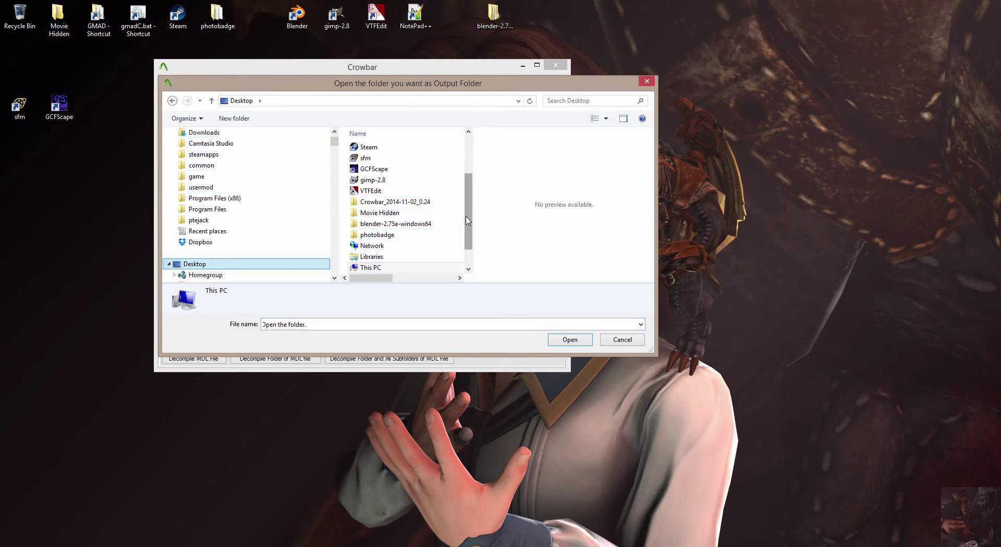
Create a Desktop folder named photoproject and choose it as the output folder.
{"action": "right_click", "coordinate": [441, 257]}
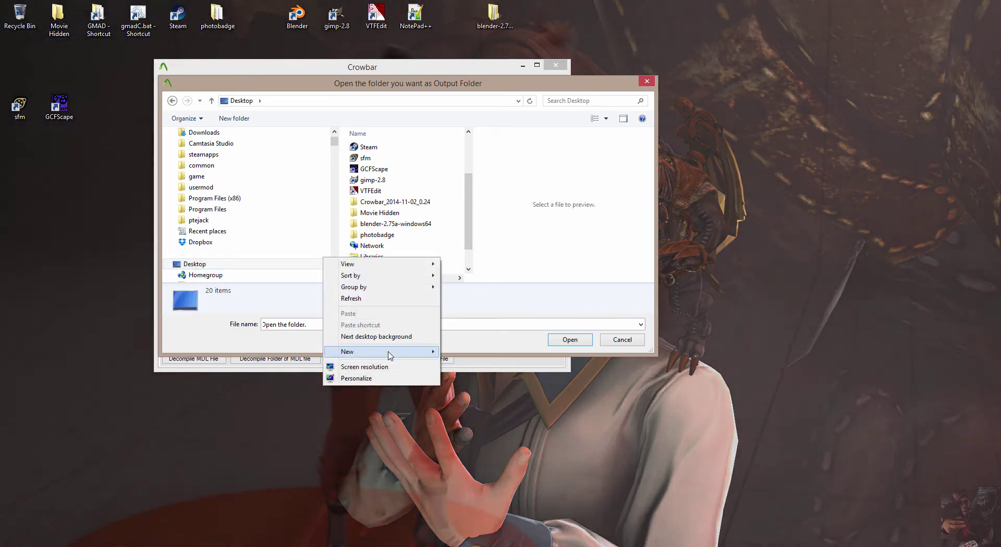
{"action": "mouse_move", "coordinate": [389, 353]}
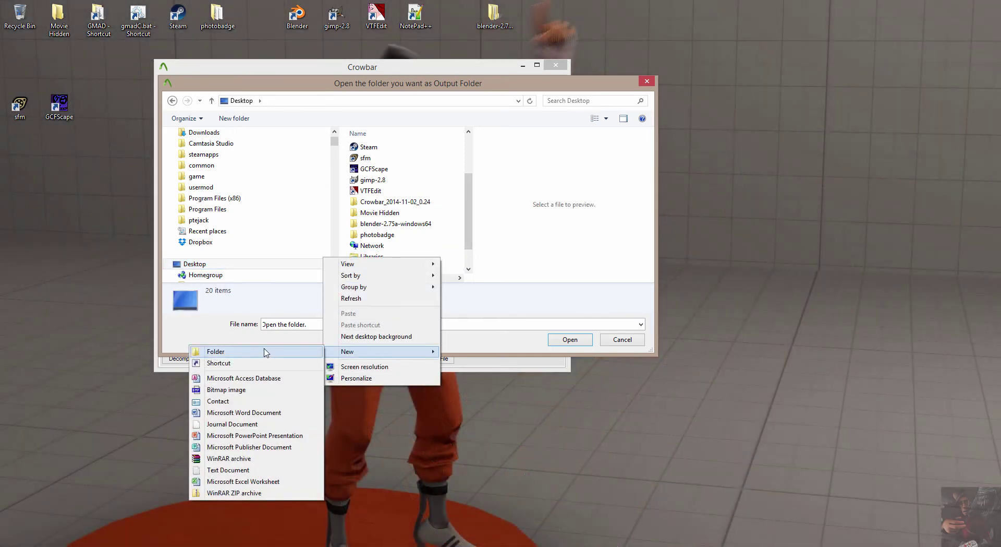
{"action": "left_click", "coordinate": [265, 351]}
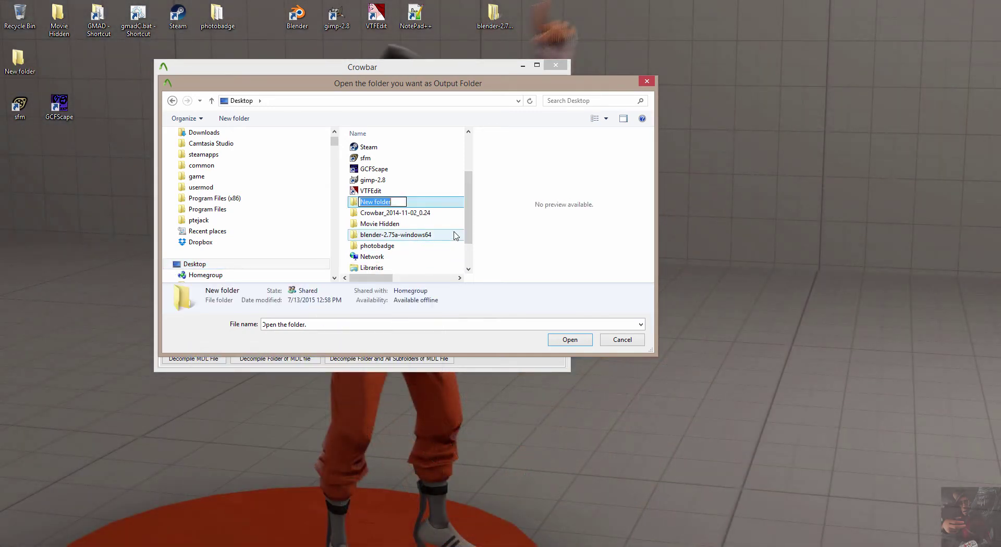
{"action": "type", "text": "photoproject"}
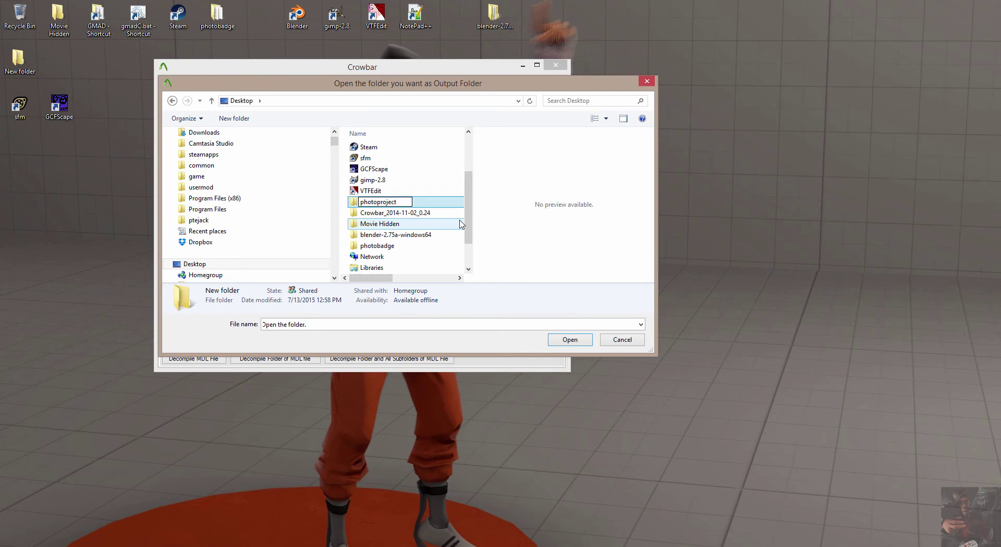
{"action": "key", "text": "Return"}
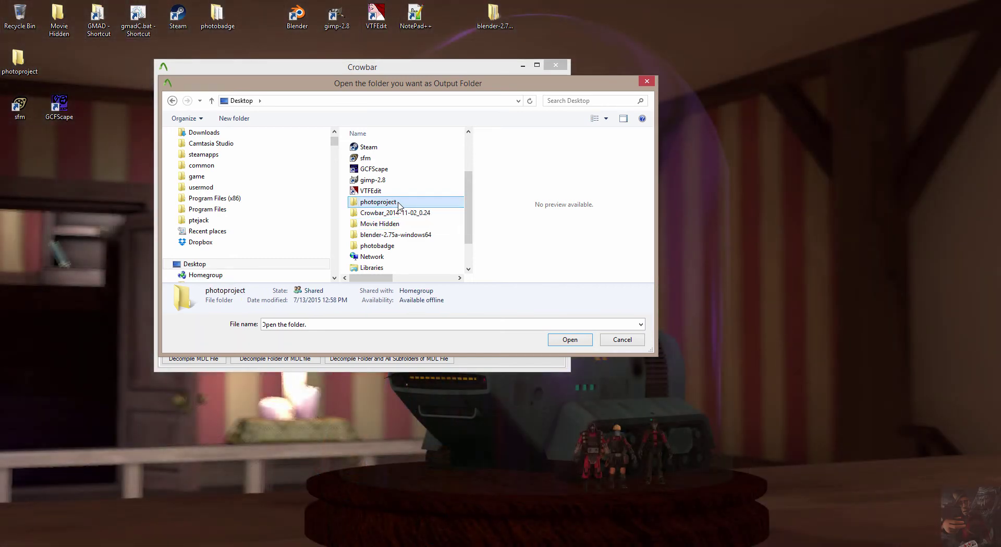
{"action": "double_click", "coordinate": [399, 203]}
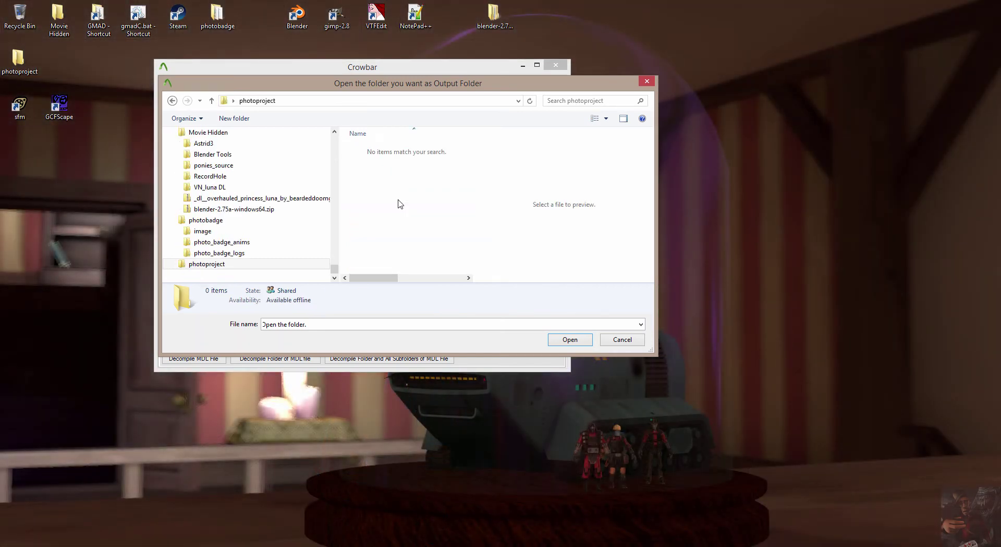
{"action": "left_click", "coordinate": [576, 340]}
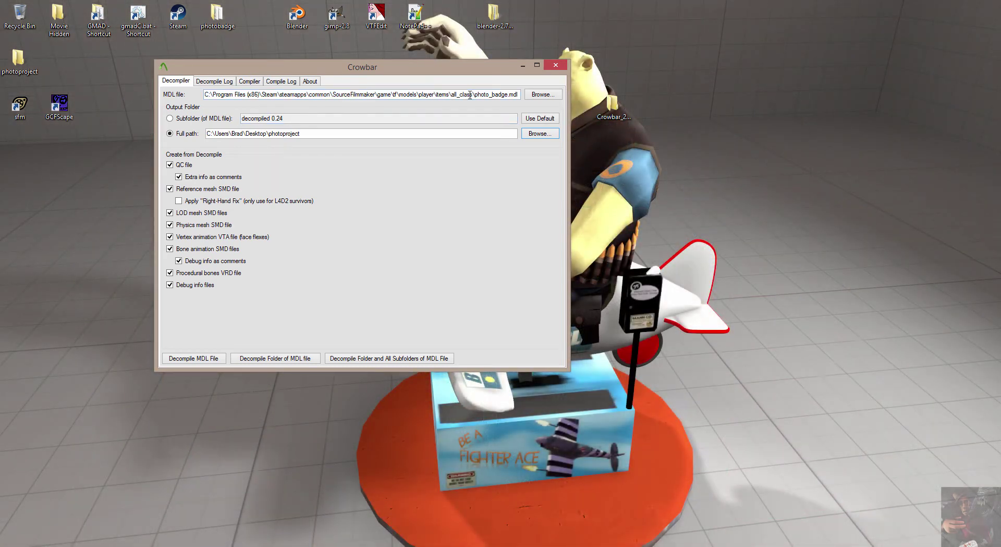
{"action": "left_click", "coordinate": [539, 133]}
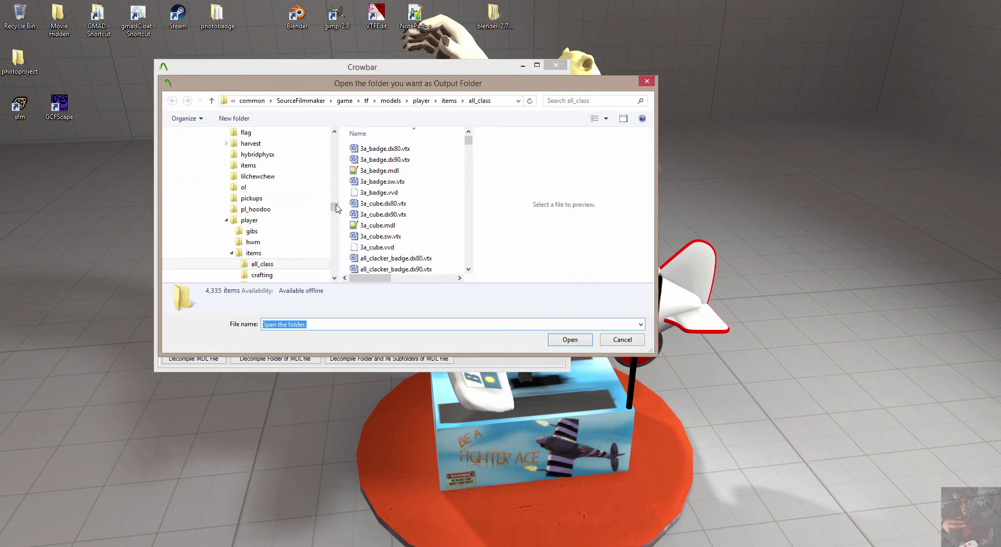
{"action": "left_click_drag", "start_coordinate": [337, 209], "coordinate": [255, 134]}
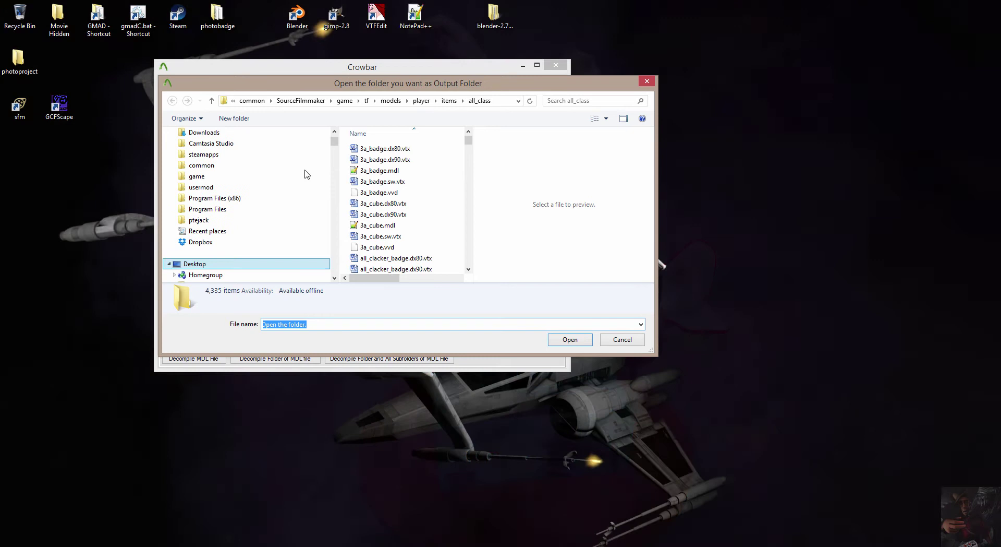
{"action": "left_click", "coordinate": [387, 193]}
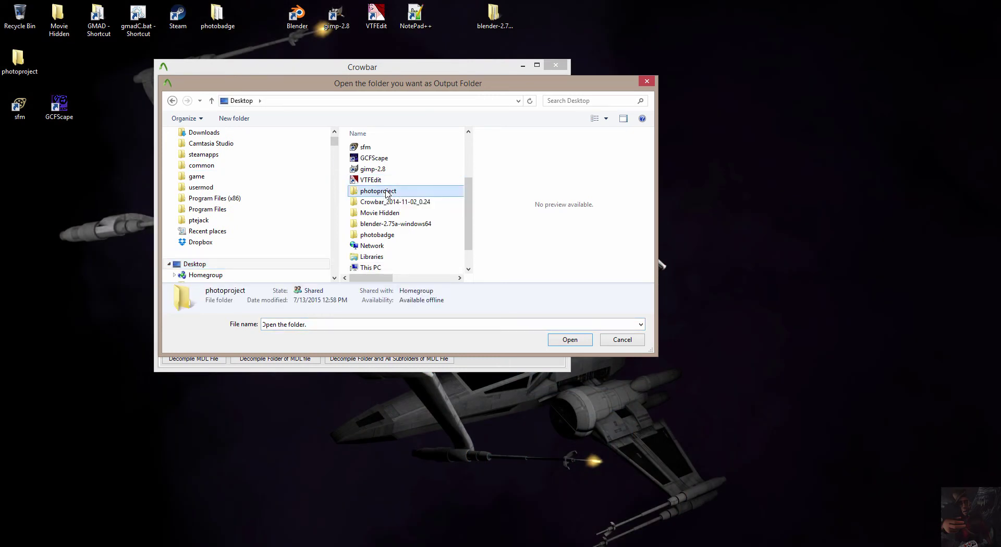
{"action": "double_click", "coordinate": [387, 191]}
{"action": "left_click", "coordinate": [563, 341]}
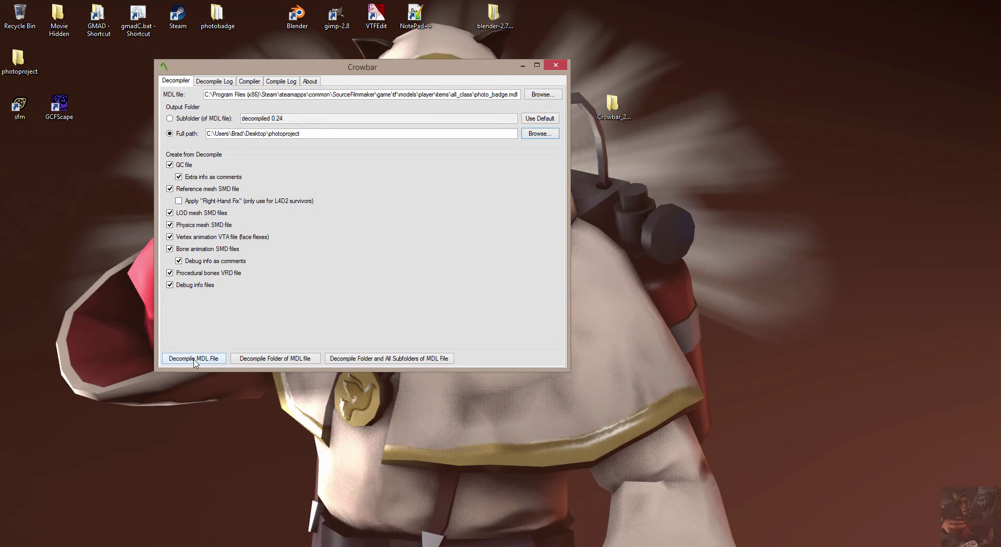
Decompile photo_badge.mdl, then select the photoproject folder on the desktop.
{"action": "left_click", "coordinate": [194, 358]}
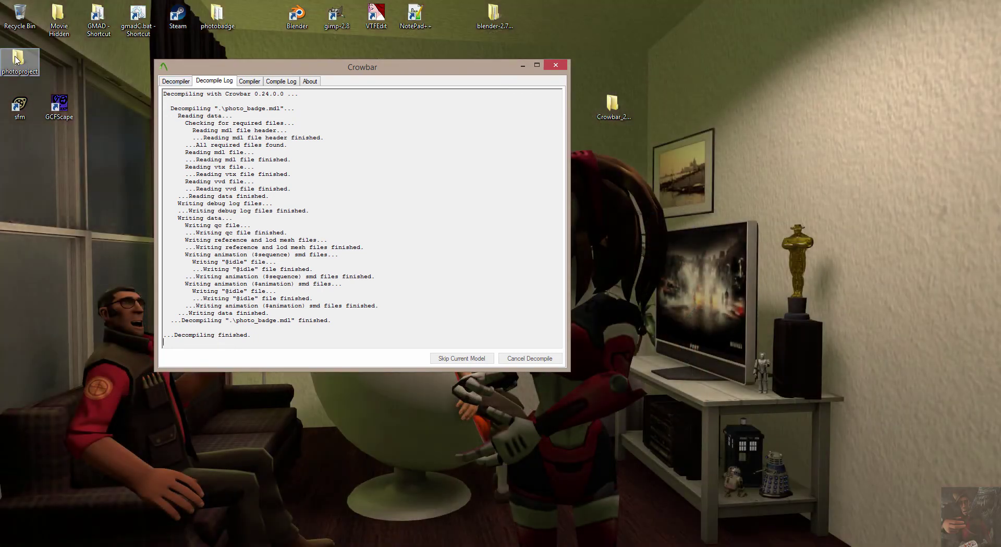
{"action": "left_click", "coordinate": [17, 59]}
Open photoproject and look through photo_badge.qc, the SMD, and the anims and logs folders.
{"action": "double_click", "coordinate": [17, 59]}
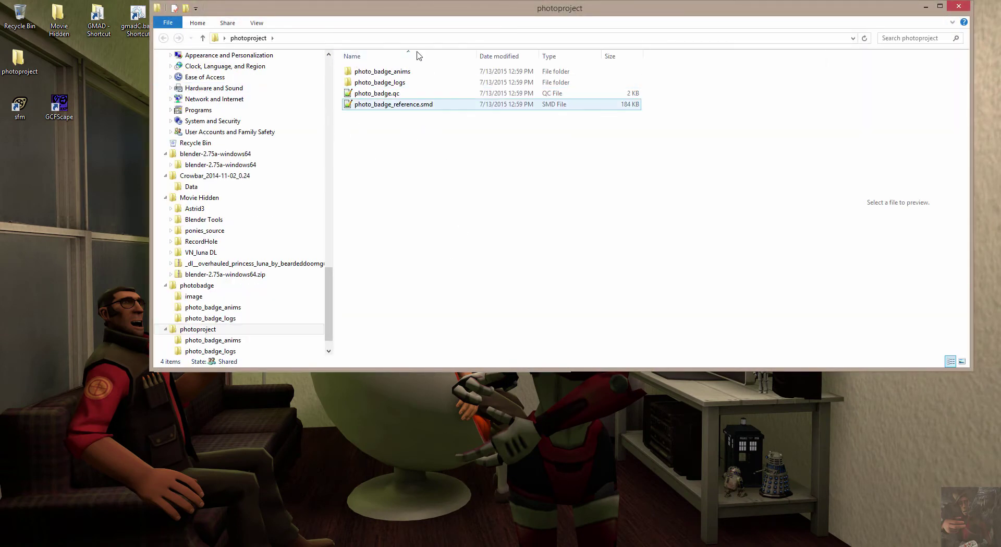
{"action": "left_click", "coordinate": [388, 93]}
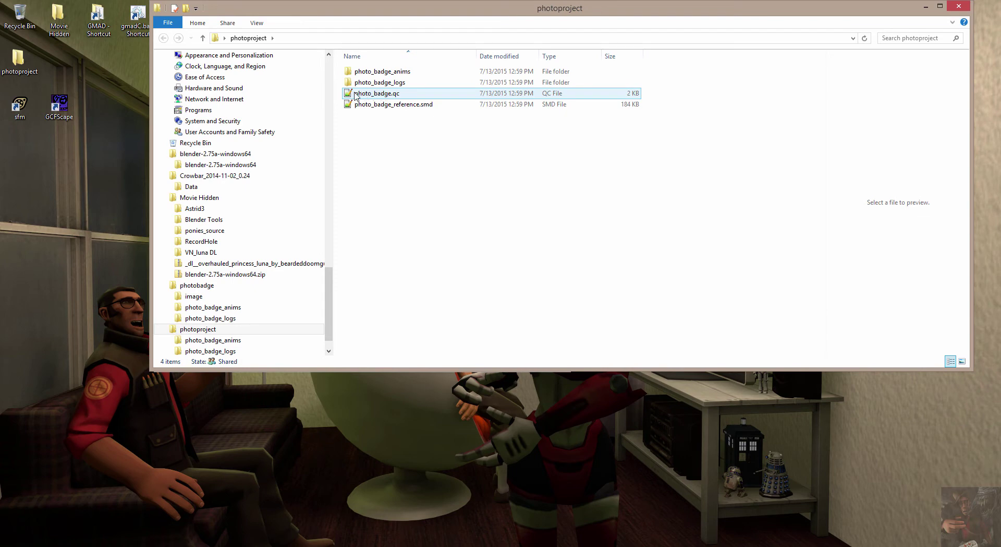
{"action": "left_click", "coordinate": [389, 105]}
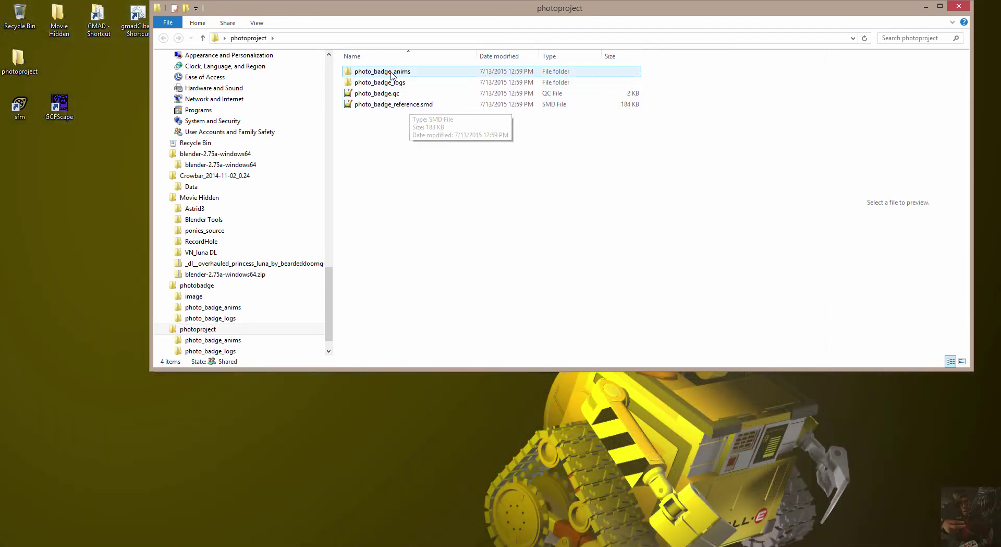
{"action": "double_click", "coordinate": [389, 71]}
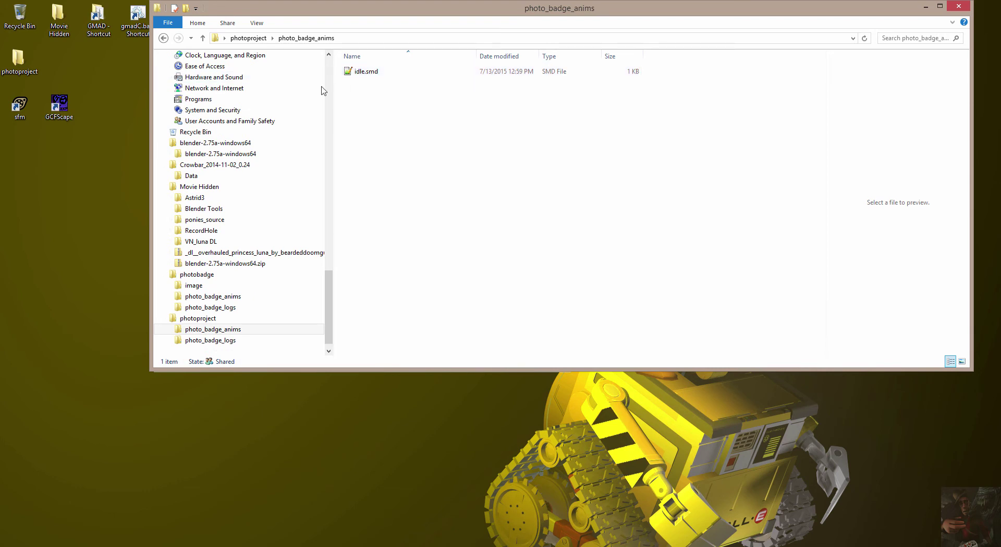
{"action": "left_click", "coordinate": [230, 340]}
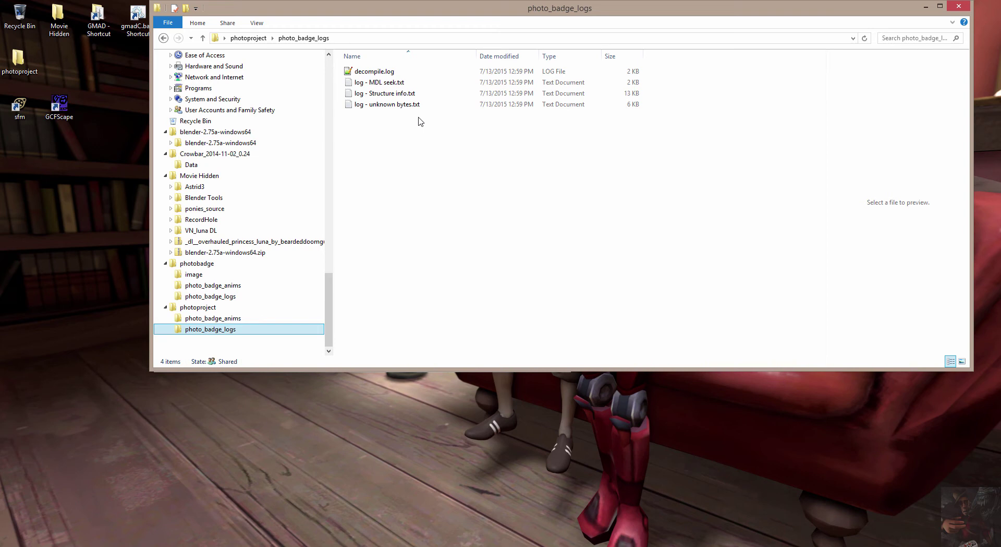
Read the 'log - MDL seek.txt' file in Notepad, then close it.
{"action": "left_click", "coordinate": [379, 83]}
{"action": "scroll", "coordinate": [403, 248], "scroll_direction": "down", "scroll_amount": 3}
{"action": "scroll", "coordinate": [402, 249], "scroll_direction": "up", "scroll_amount": 3}
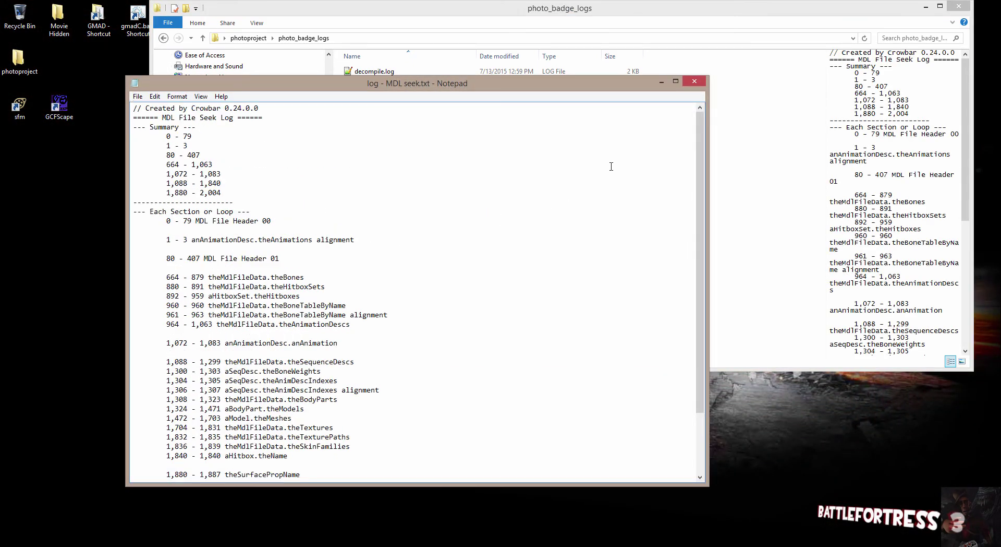
{"action": "left_click", "coordinate": [695, 81]}
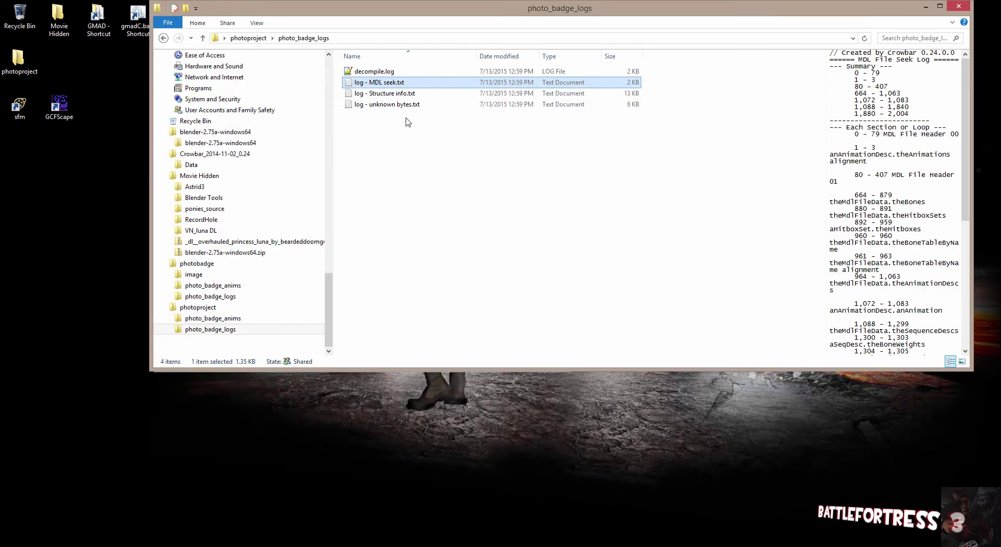
Return to the top of photoproject, showing photo_badge.qc and photo_badge_reference.smd.
{"action": "left_click", "coordinate": [249, 38]}
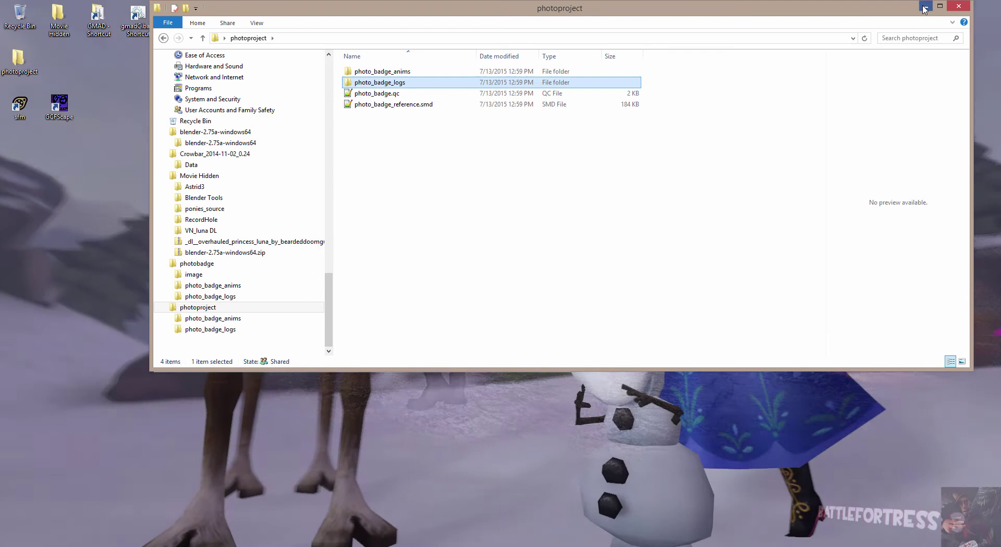
{"action": "left_click", "coordinate": [924, 7]}
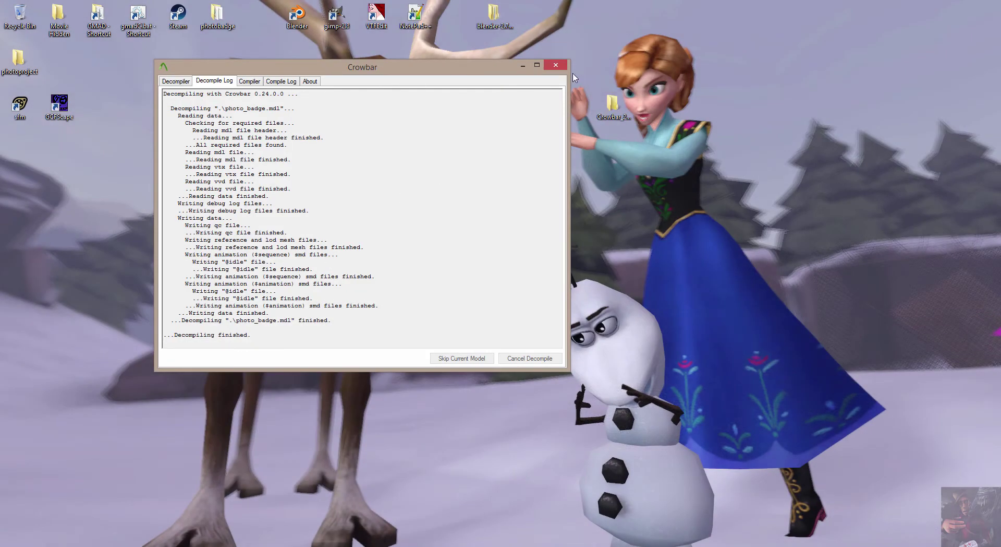
{"action": "left_click", "coordinate": [22, 63]}
{"action": "double_click", "coordinate": [21, 63]}
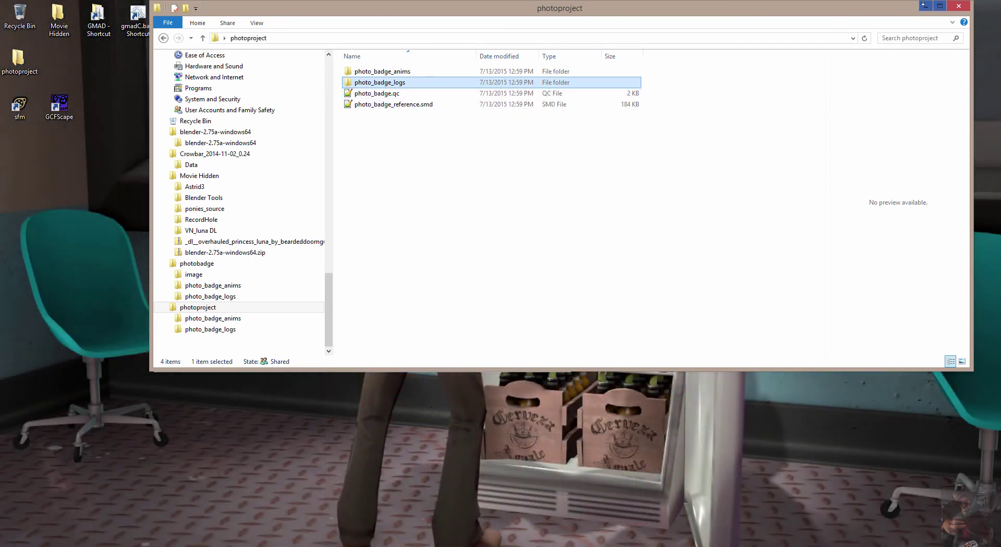
In Crowbar's Decompiler tab, browse for a new MDL file from the SourceFilmmaker game folder.
{"action": "left_click", "coordinate": [924, 6]}
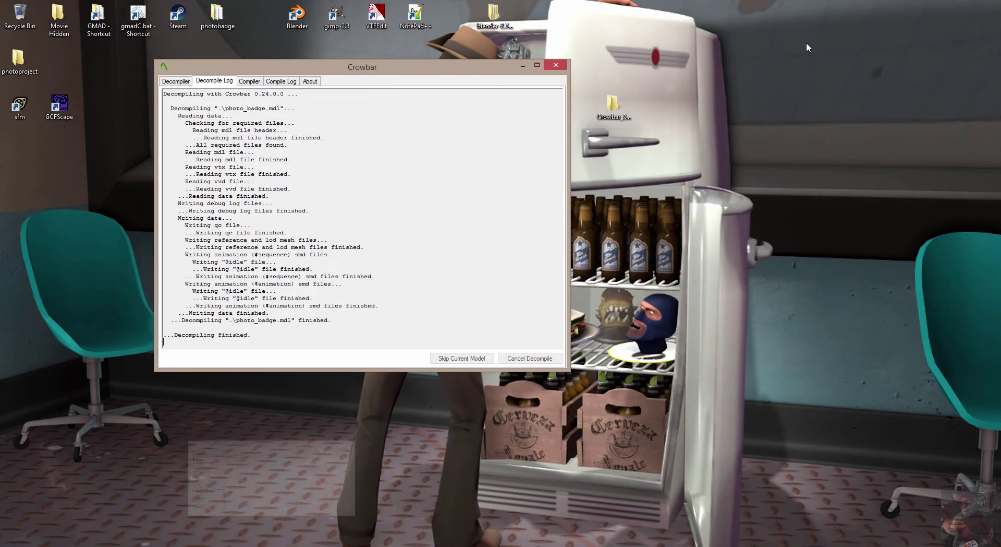
{"action": "left_click", "coordinate": [175, 82]}
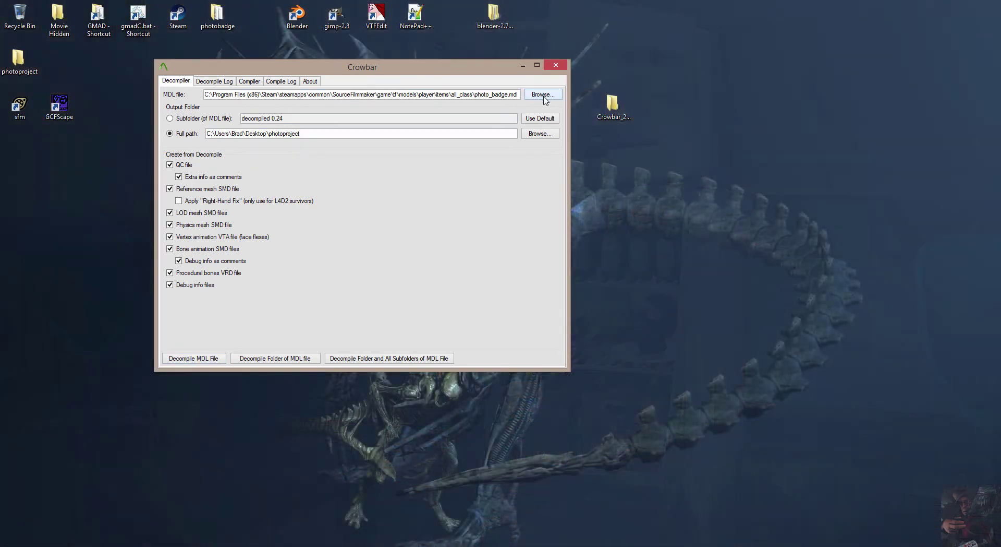
{"action": "left_click", "coordinate": [543, 95]}
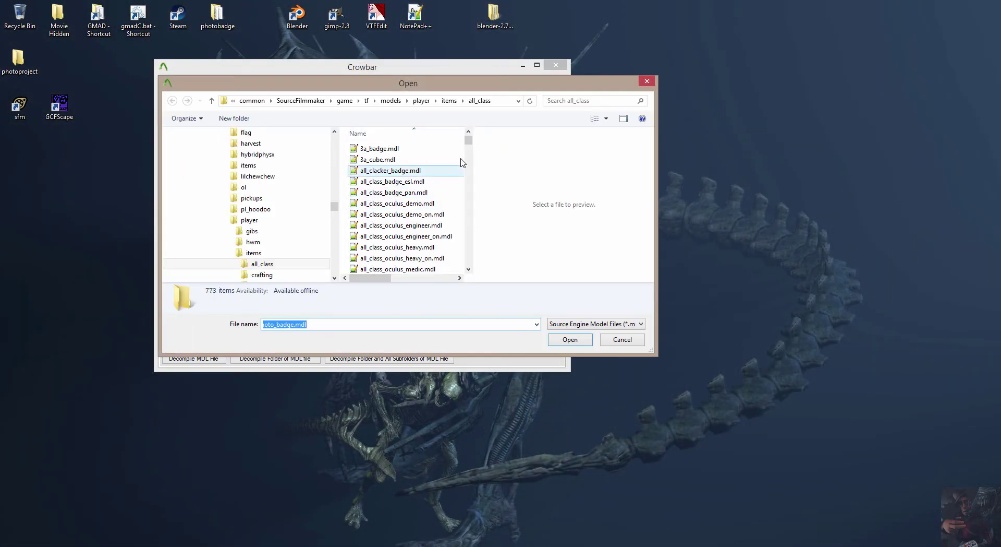
{"action": "left_click", "coordinate": [349, 103]}
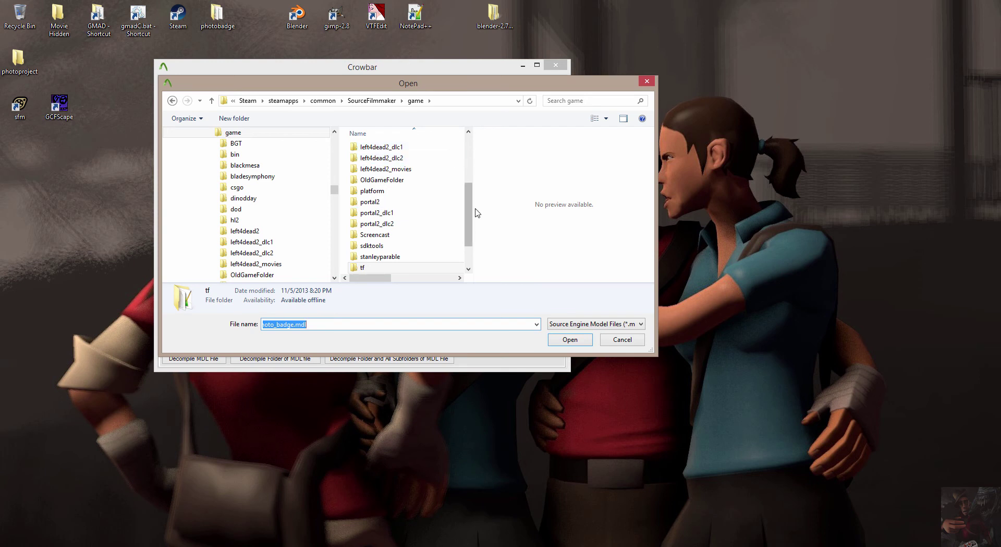
{"action": "mouse_move", "coordinate": [471, 211]}
{"action": "left_mouse_down"}
{"action": "mouse_move", "coordinate": [474, 224]}
{"action": "mouse_move", "coordinate": [472, 165]}
{"action": "mouse_move", "coordinate": [472, 228]}
{"action": "left_mouse_up"}
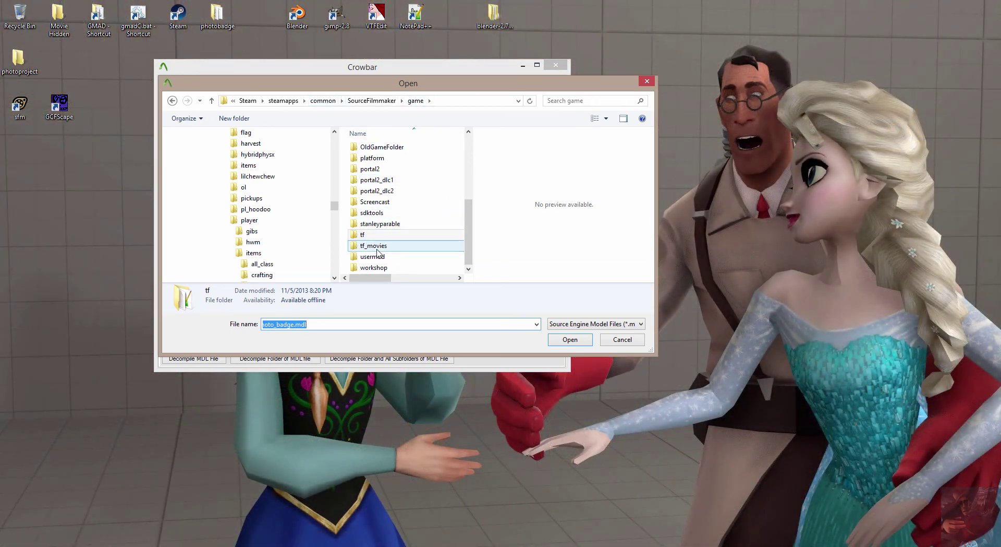
Go through tf_movies > models > player > hwm and load sniper.mdl.
{"action": "left_click", "coordinate": [379, 245]}
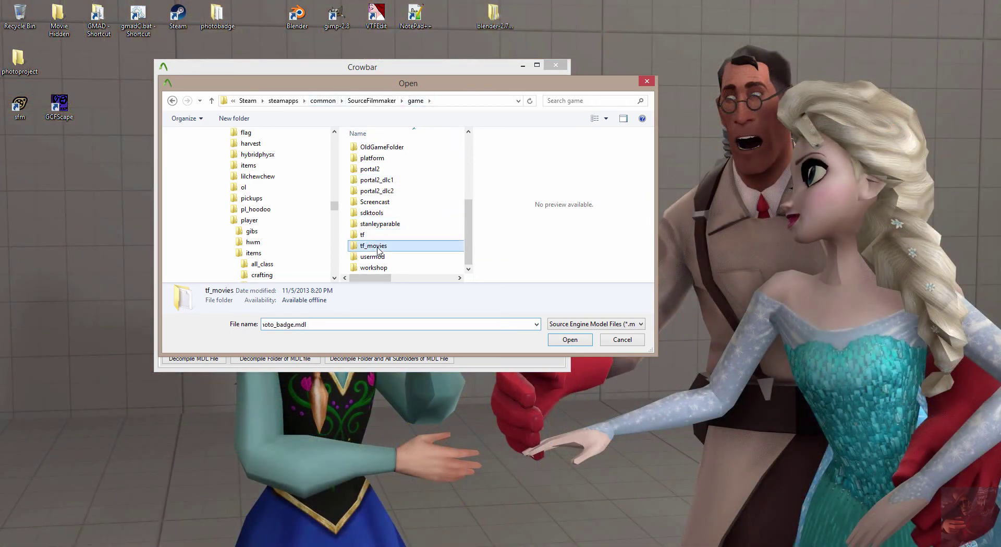
{"action": "double_click", "coordinate": [380, 245]}
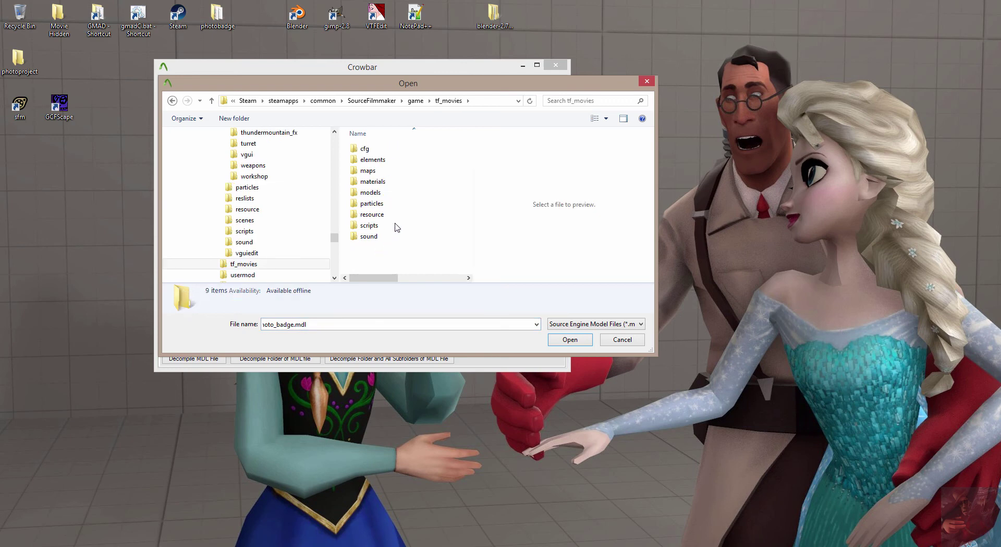
{"action": "double_click", "coordinate": [380, 193]}
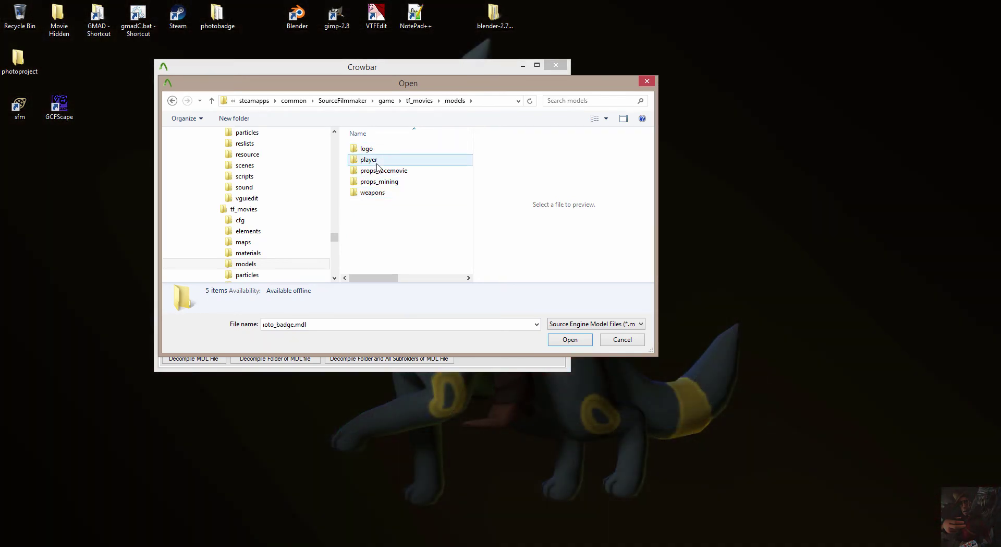
{"action": "double_click", "coordinate": [377, 160]}
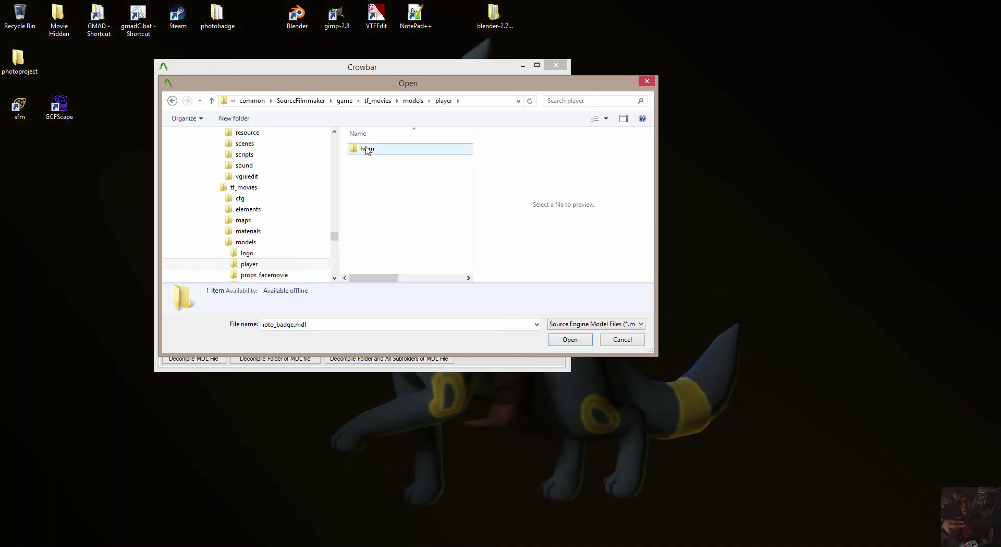
{"action": "double_click", "coordinate": [367, 149]}
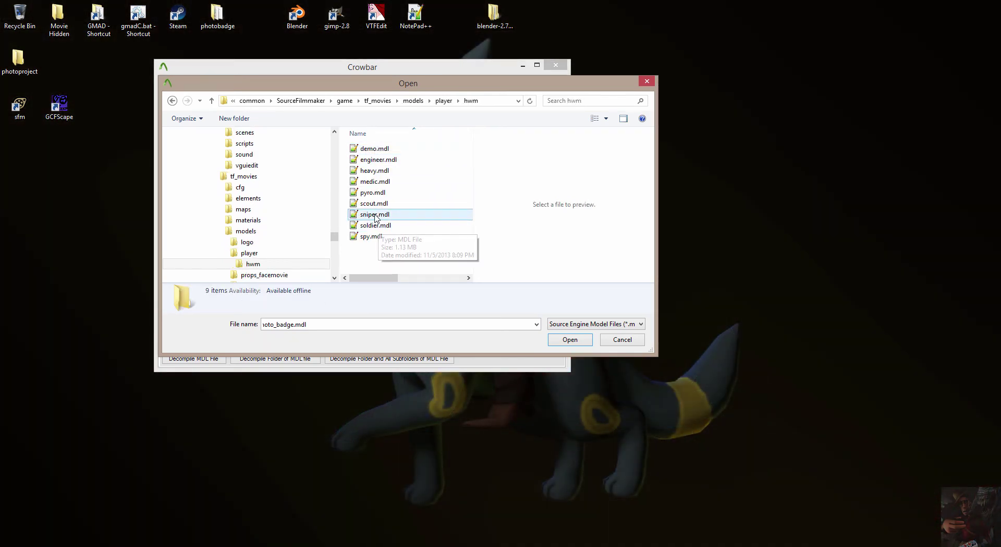
{"action": "double_click", "coordinate": [375, 216]}
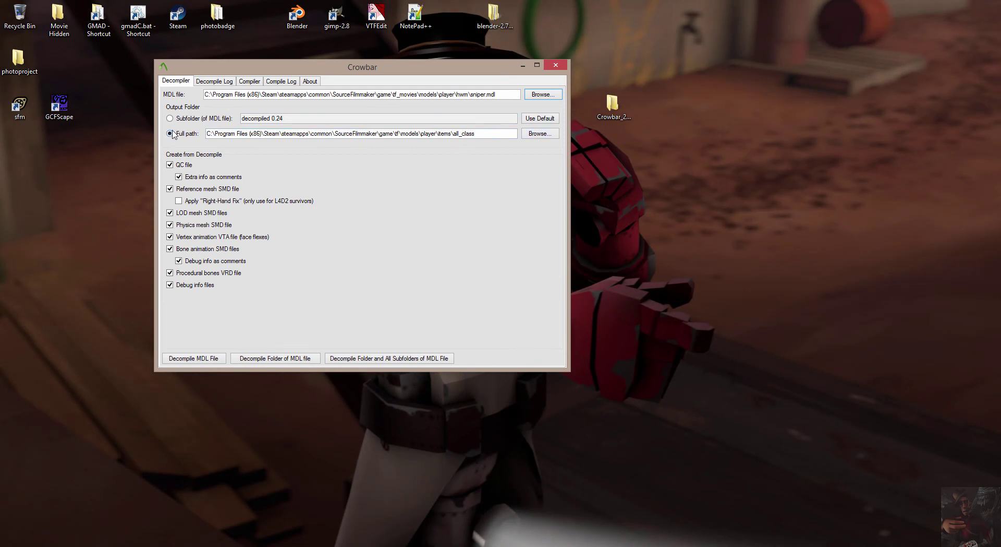
Browse for a custom output folder location on the Desktop.
{"action": "left_click", "coordinate": [539, 134]}
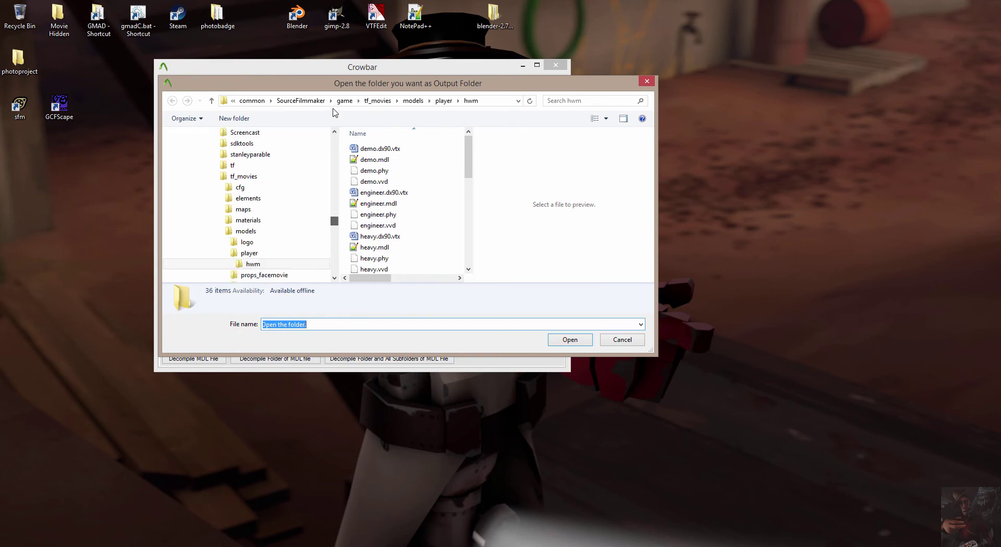
{"action": "left_click_drag", "start_coordinate": [335, 219], "coordinate": [335, 136]}
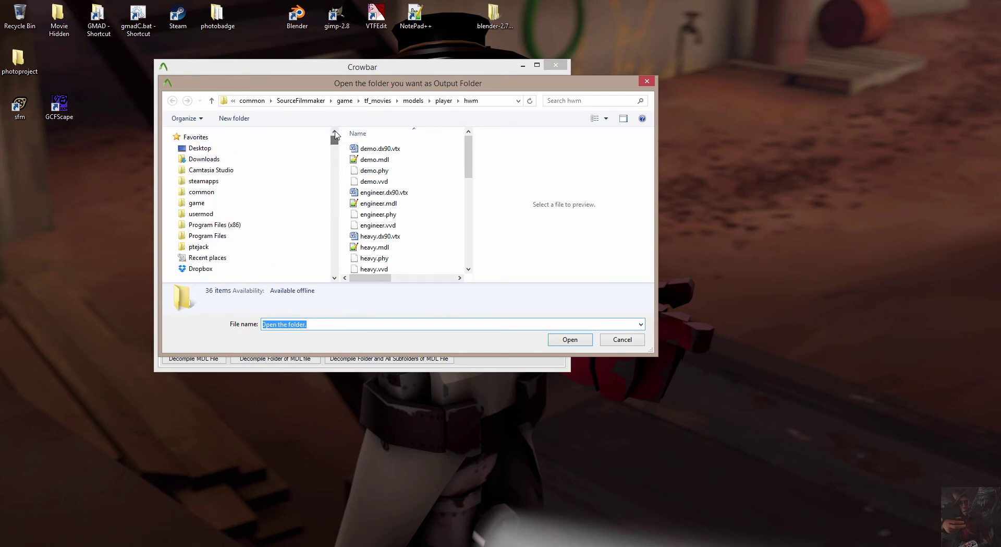
{"action": "left_click", "coordinate": [243, 153]}
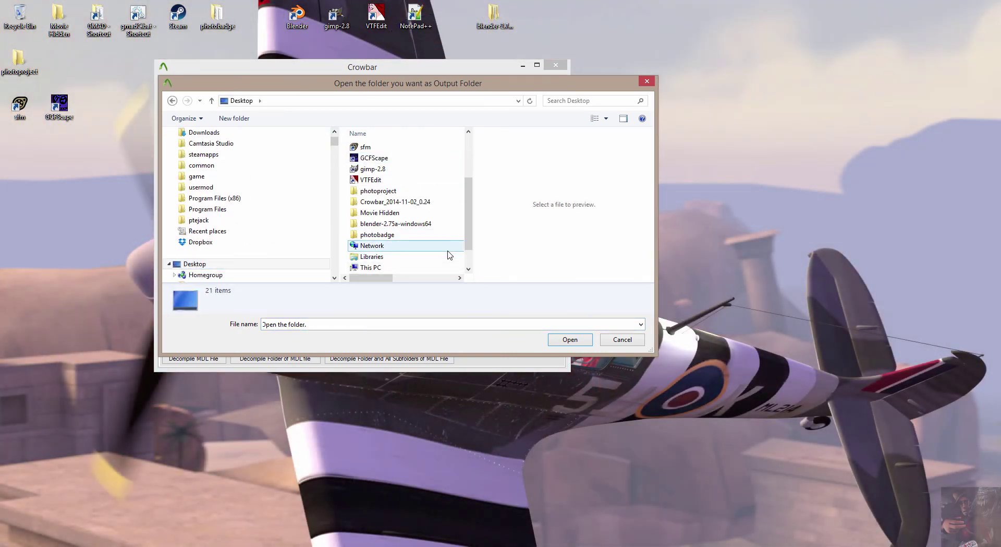
Create a Desktop folder named Project_sniper and choose it as the output folder.
{"action": "right_click", "coordinate": [450, 255]}
{"action": "mouse_move", "coordinate": [383, 358]}
{"action": "left_click", "coordinate": [246, 357]}
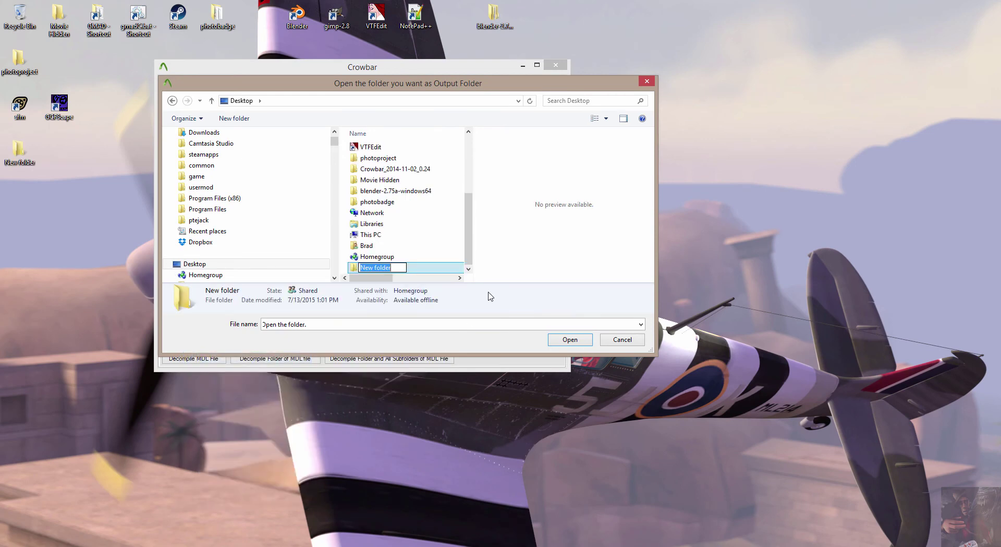
{"action": "type", "text": "Project_"}
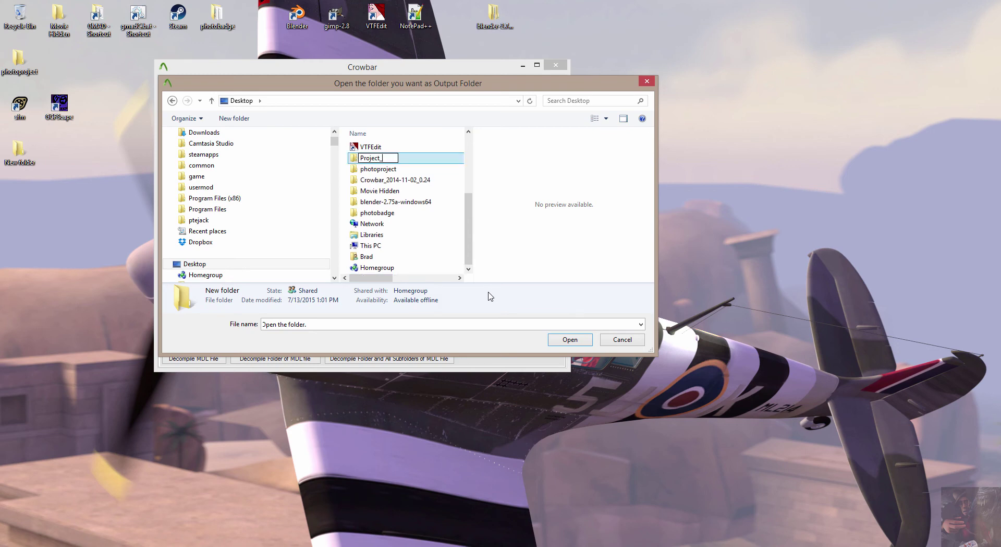
{"action": "type", "text": "sniper"}
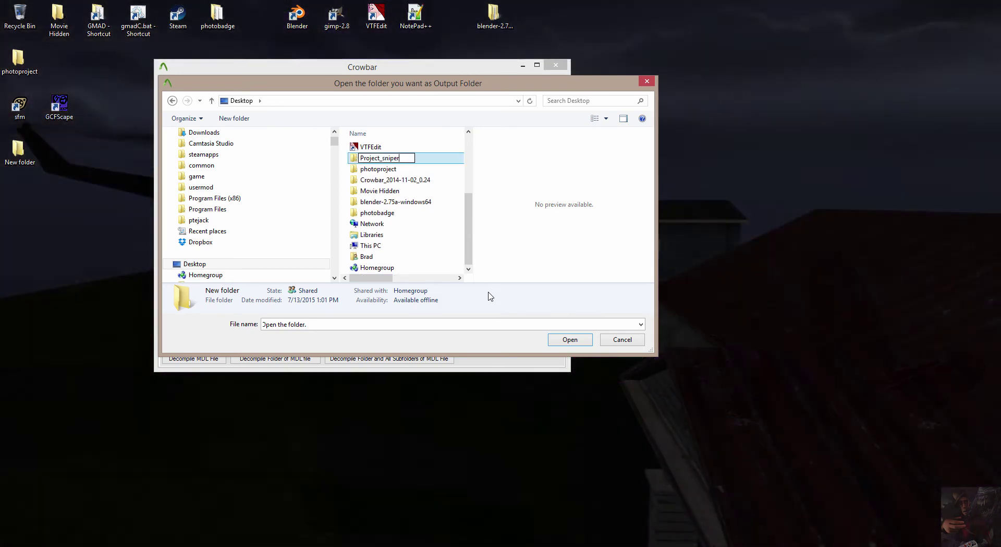
{"action": "key", "text": "Return"}
{"action": "double_click", "coordinate": [411, 158]}
{"action": "left_click", "coordinate": [558, 336]}
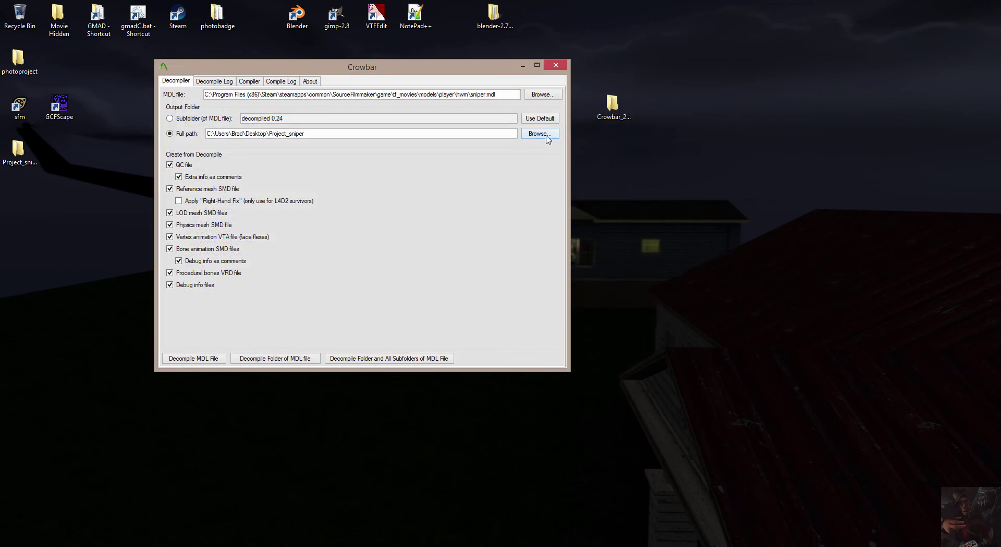
{"action": "left_click", "coordinate": [540, 133]}
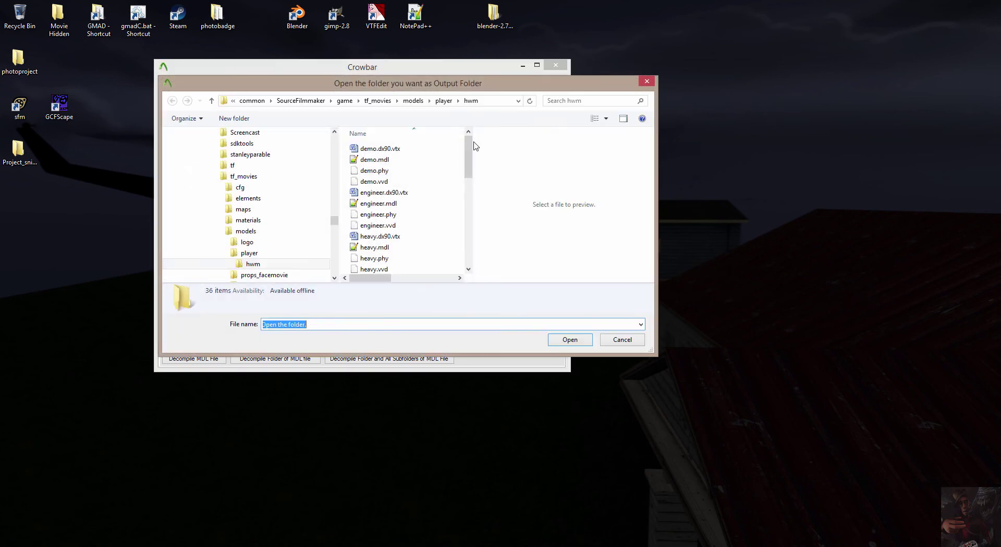
{"action": "left_click_drag", "start_coordinate": [336, 217], "coordinate": [335, 134]}
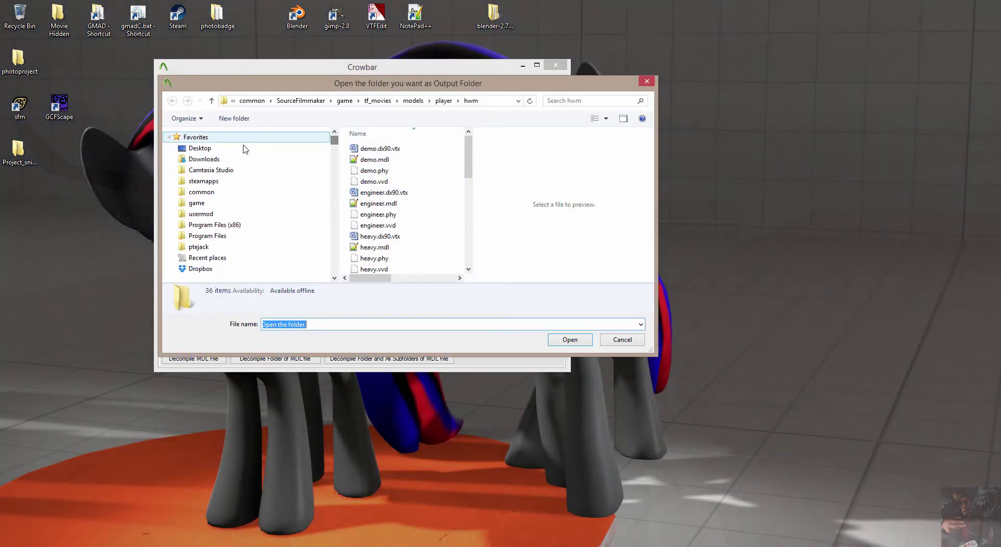
{"action": "scroll", "coordinate": [246, 152], "scroll_direction": "down", "scroll_amount": 1}
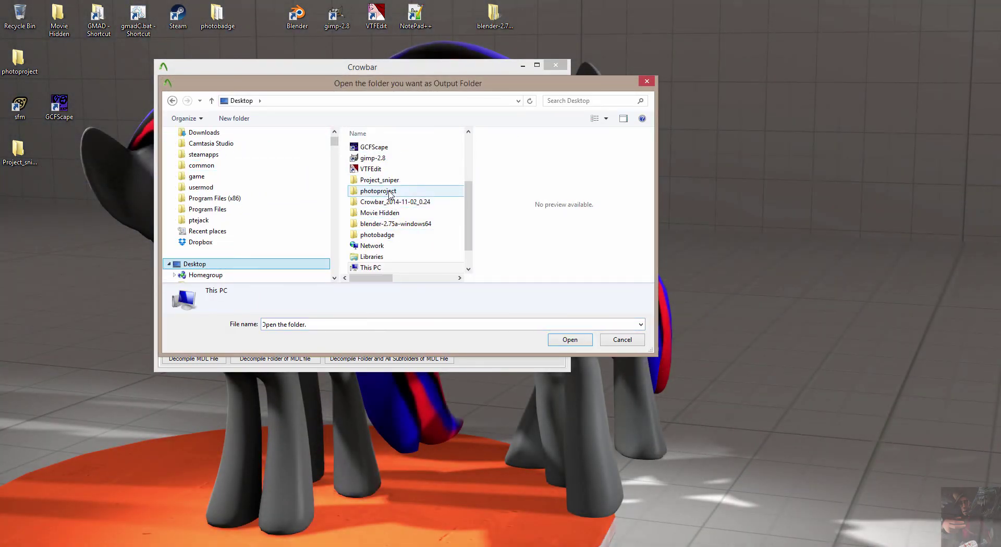
{"action": "left_click", "coordinate": [387, 180]}
{"action": "double_click", "coordinate": [387, 181]}
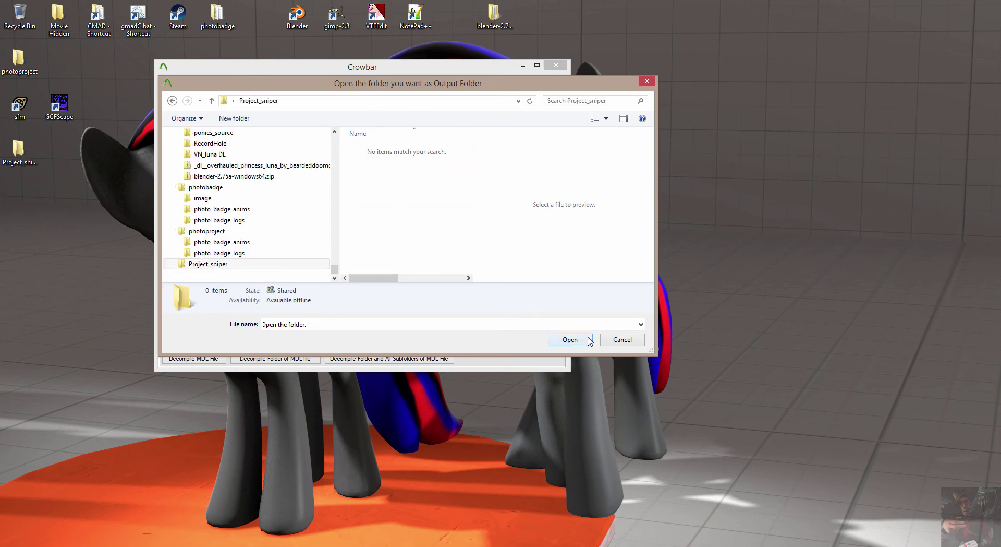
{"action": "left_click", "coordinate": [569, 339]}
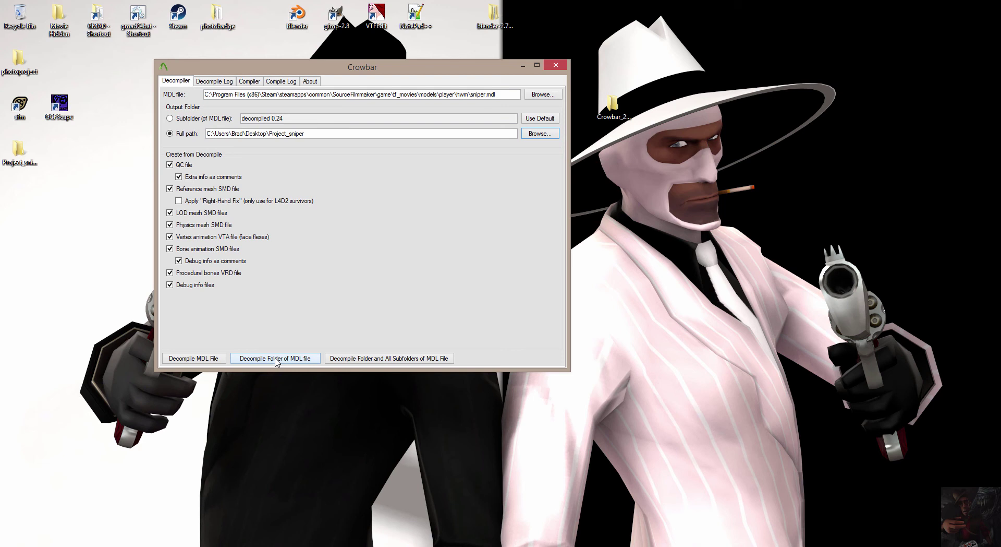
Decompile sniper.mdl, then select the Project_sniper folder on the desktop.
{"action": "left_click", "coordinate": [208, 358]}
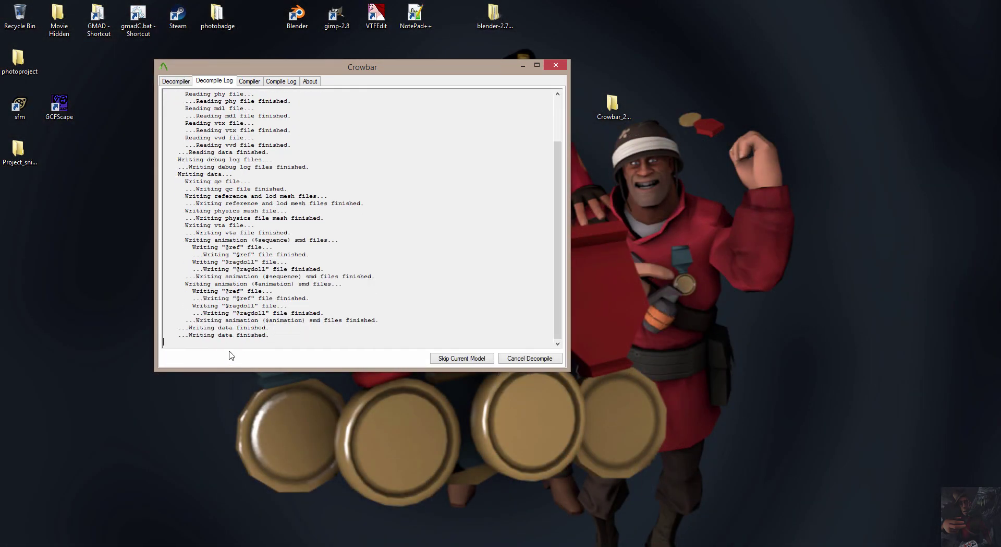
{"action": "left_click", "coordinate": [23, 153]}
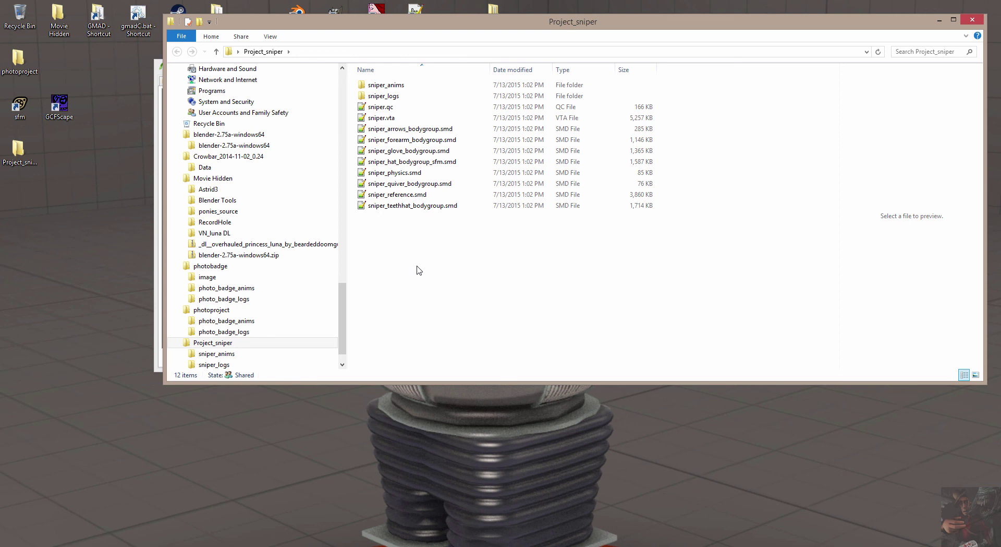
Look inside the sniper_anims and sniper_logs folders, then close File Explorer.
{"action": "double_click", "coordinate": [382, 88]}
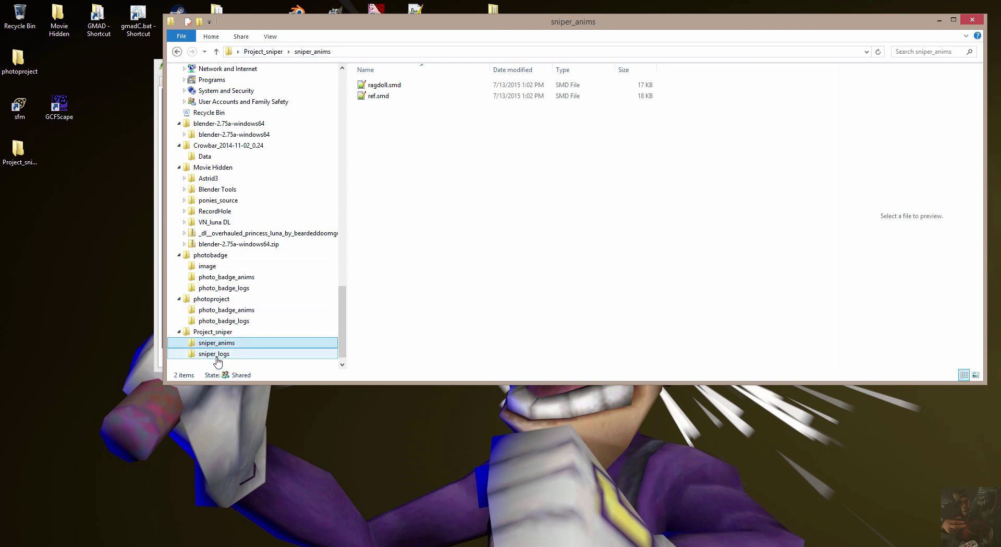
{"action": "left_click", "coordinate": [217, 357]}
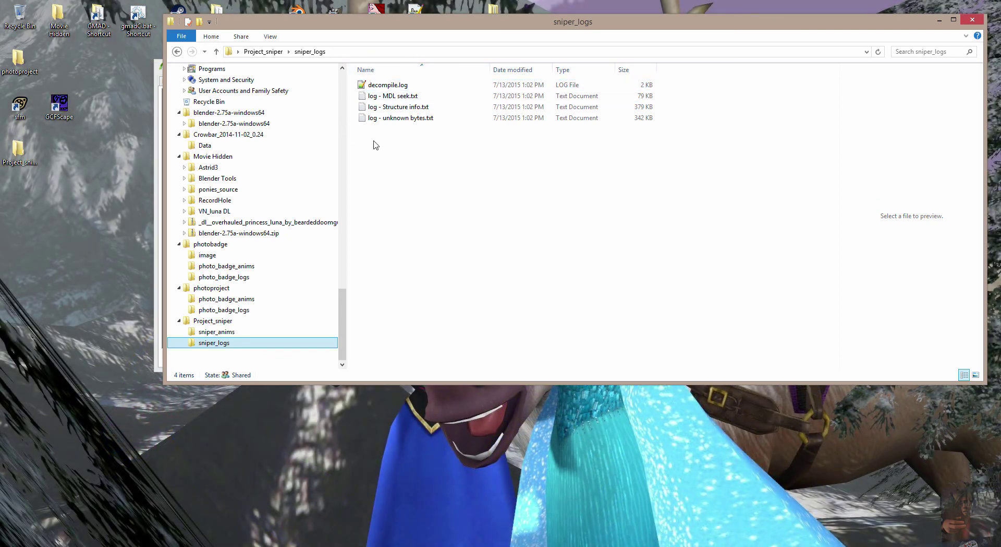
{"action": "left_click", "coordinate": [973, 22]}
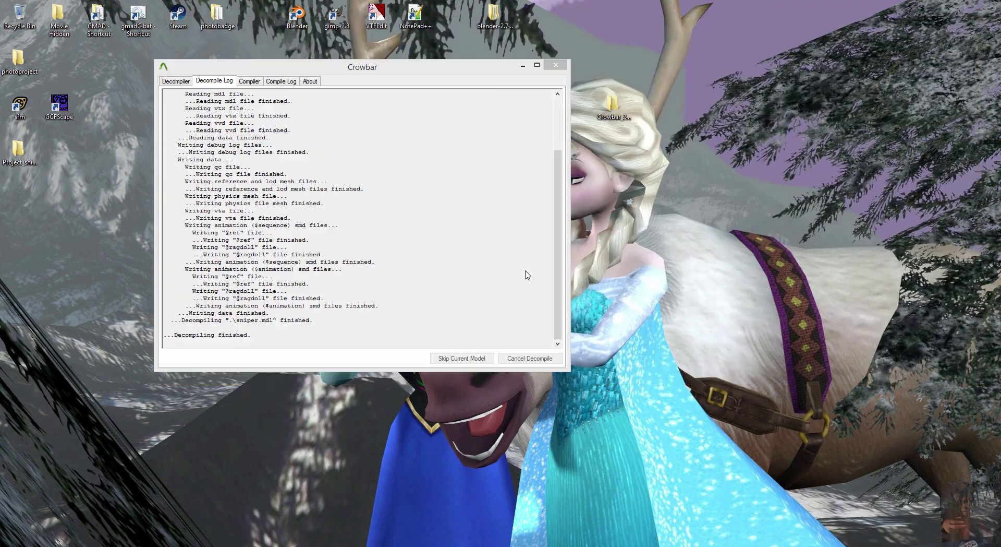
Close the Crowbar window to return to the Windows desktop.
{"action": "left_click", "coordinate": [556, 67]}
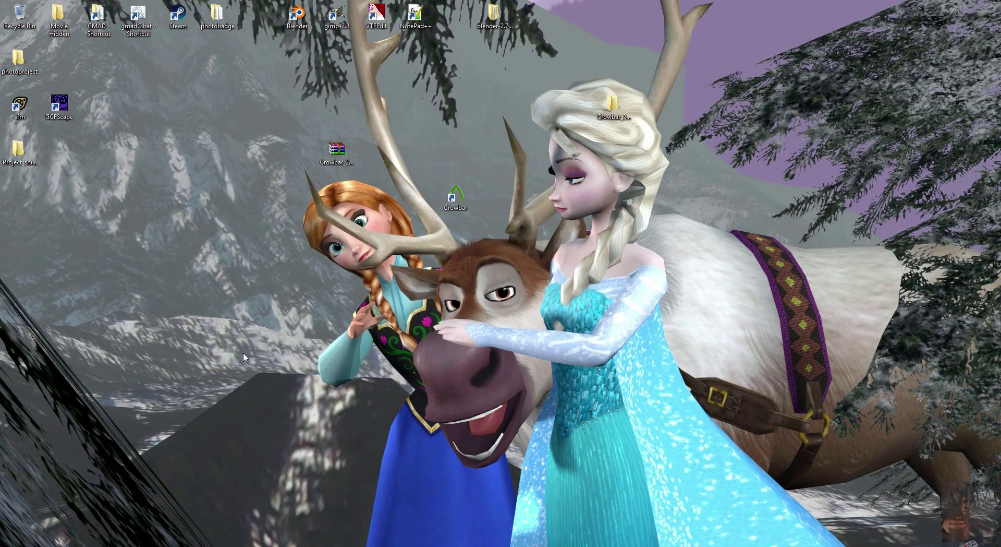